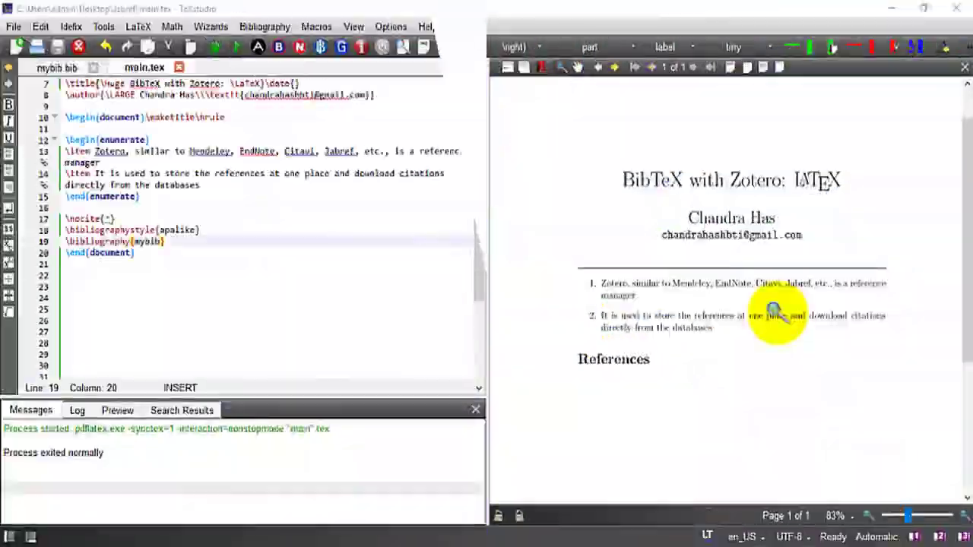
# Bring up zotero.org/download in Chrome with the Zotero Standalone for Windows download in view
pyautogui.moveTo(596, 155); pyautogui.dragTo(851, 205)
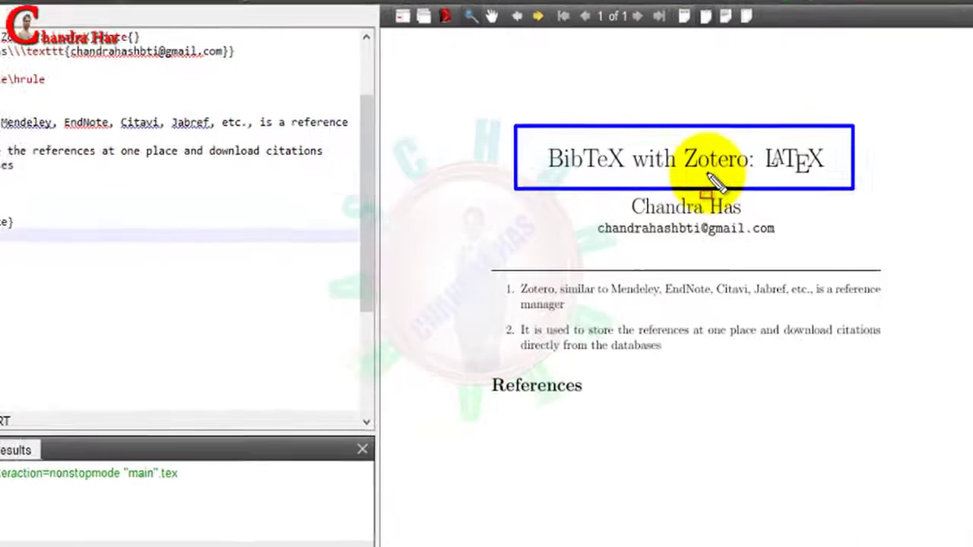
pyautogui.moveTo(724, 195); pyautogui.dragTo(849, 163)
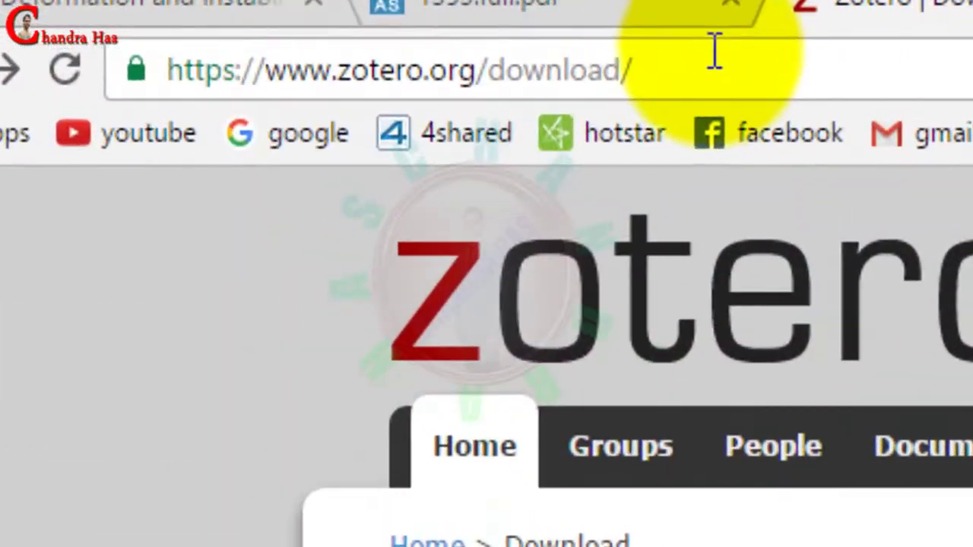
pyautogui.click(694, 59)
pyautogui.hotkey('ctrl', 'a')
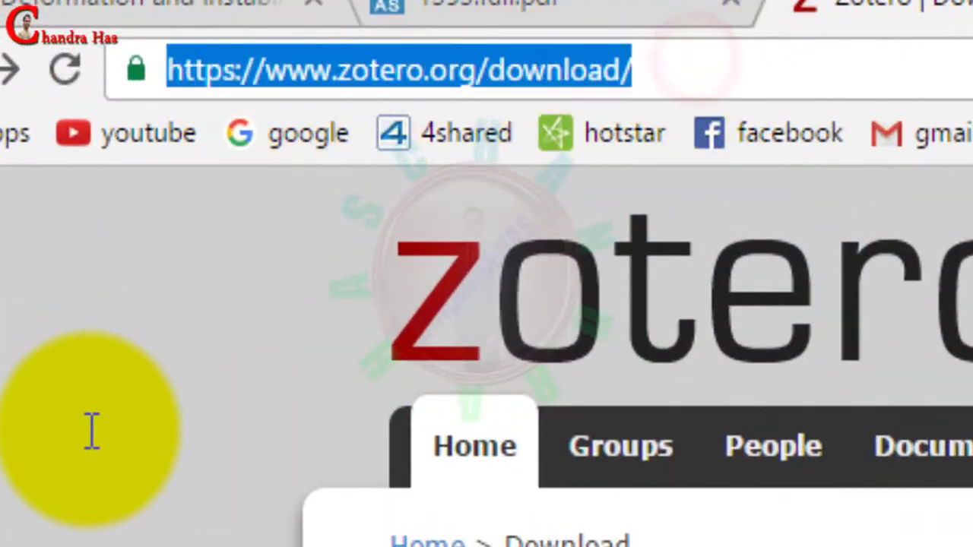
pyautogui.click(91, 430)
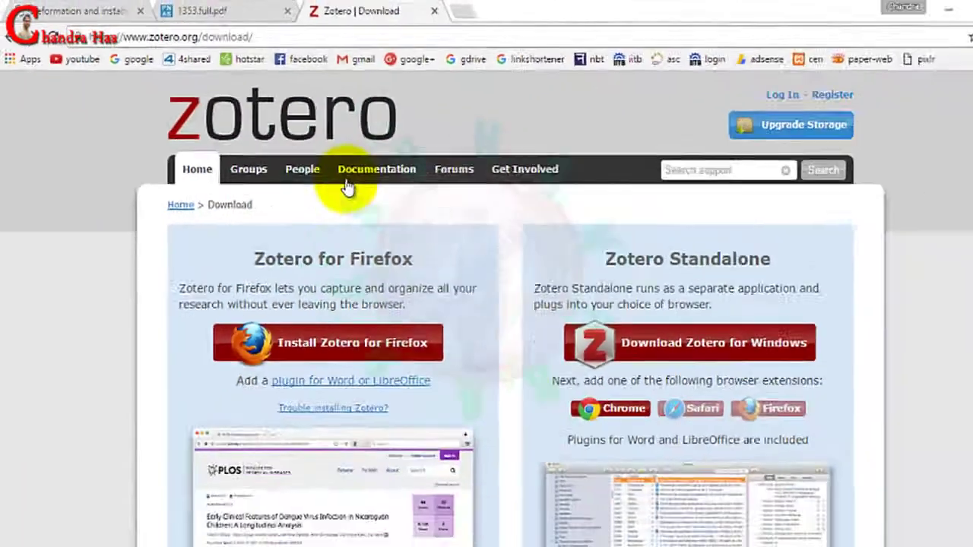
pyautogui.scroll(-1, 357, 175)
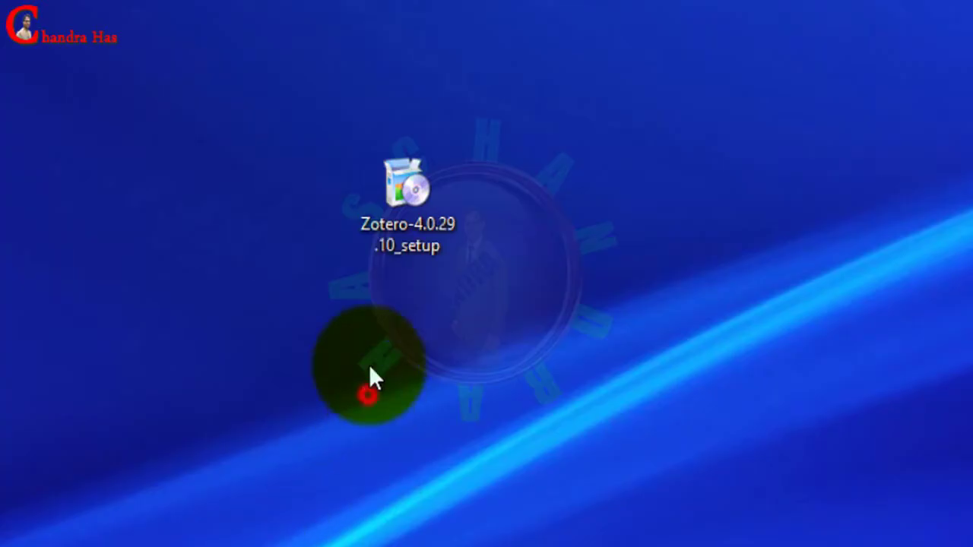
# Run Zotero-4.0.29.10_setup with default settings and finish with Zotero launching
pyautogui.moveTo(330, 126); pyautogui.dragTo(543, 328)
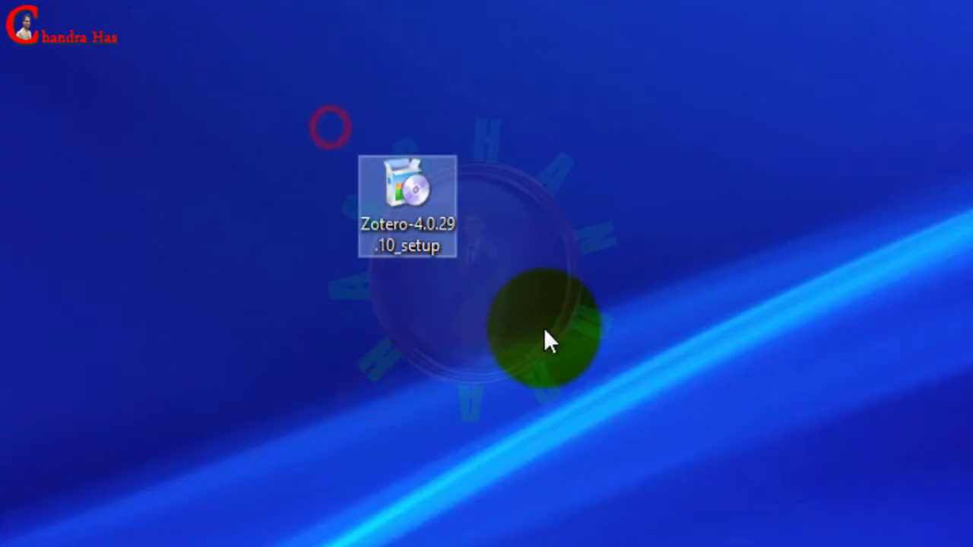
pyautogui.doubleClick(412, 208)
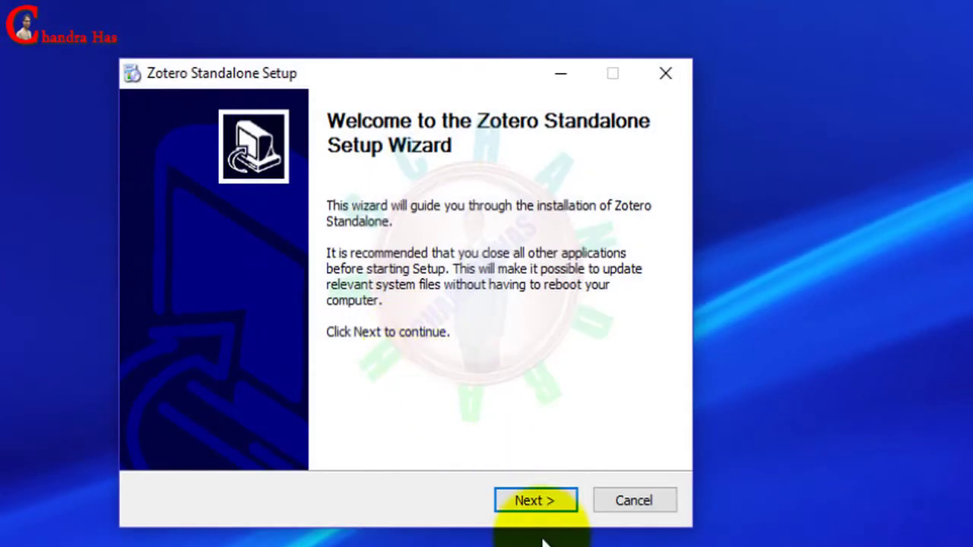
pyautogui.click(537, 500)
pyautogui.click(535, 497)
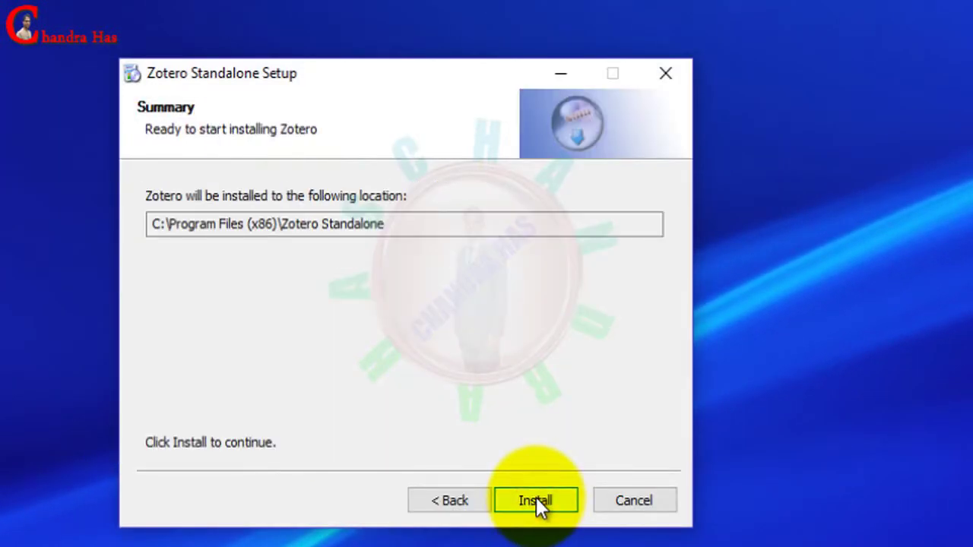
pyautogui.click(536, 500)
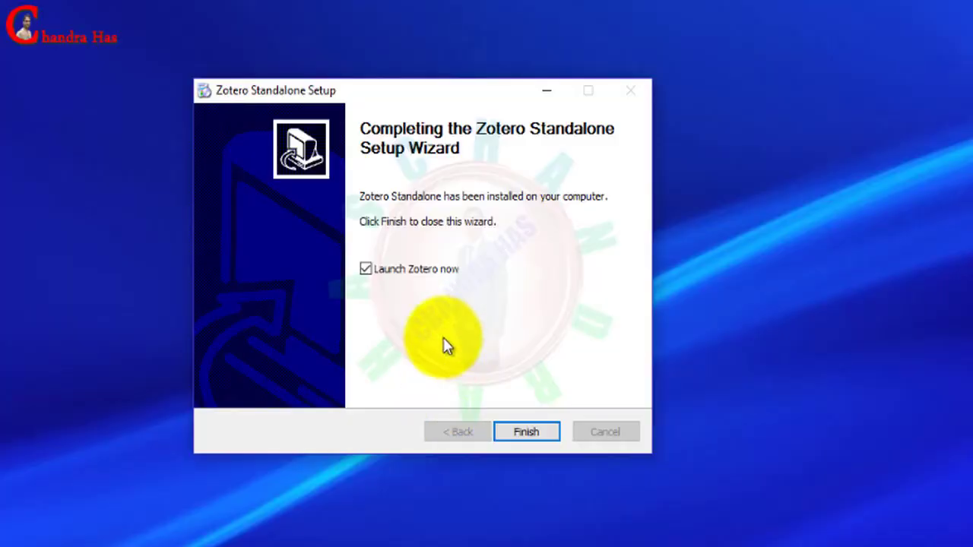
pyautogui.click(517, 432)
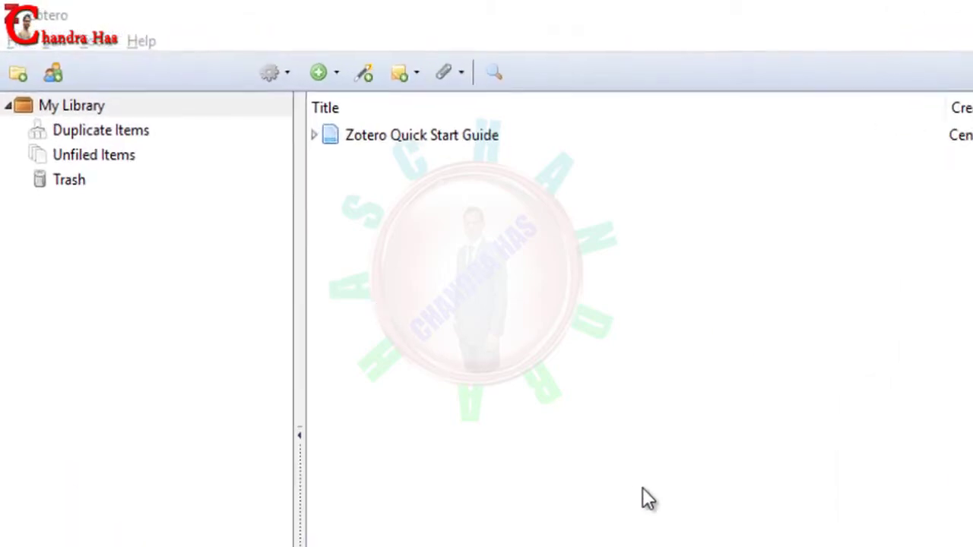
# Send the Zotero Quick Start Guide item to the Trash and confirm
pyautogui.rightClick(228, 83)
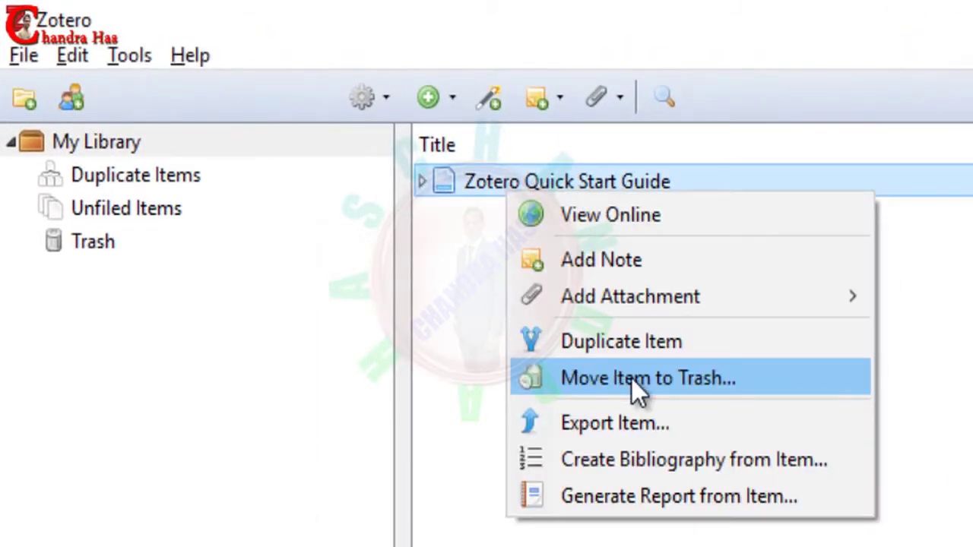
pyautogui.click(623, 377)
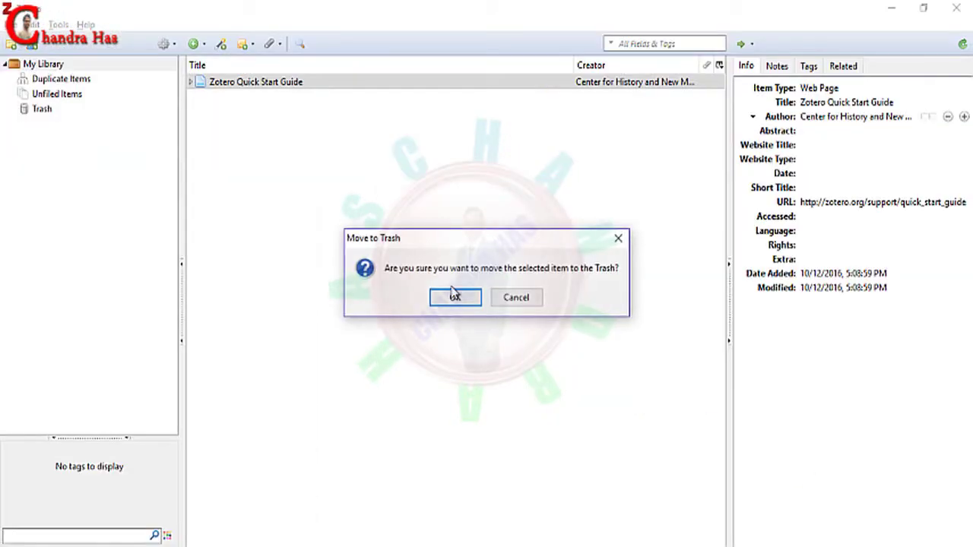
pyautogui.click(456, 297)
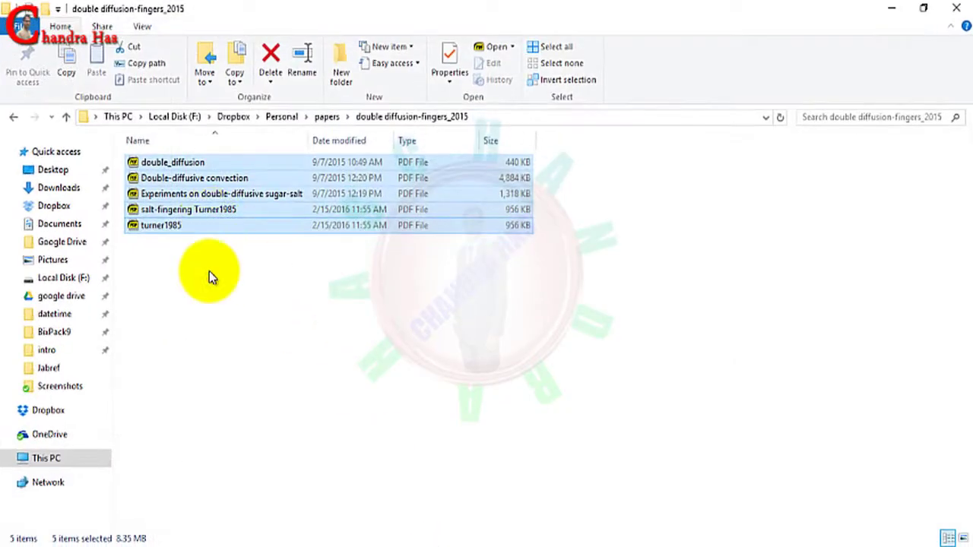
# Drag the five PDFs, double_diffusion.pdf through turner1985.pdf, from File Explorer into Zotero
pyautogui.click(188, 293)
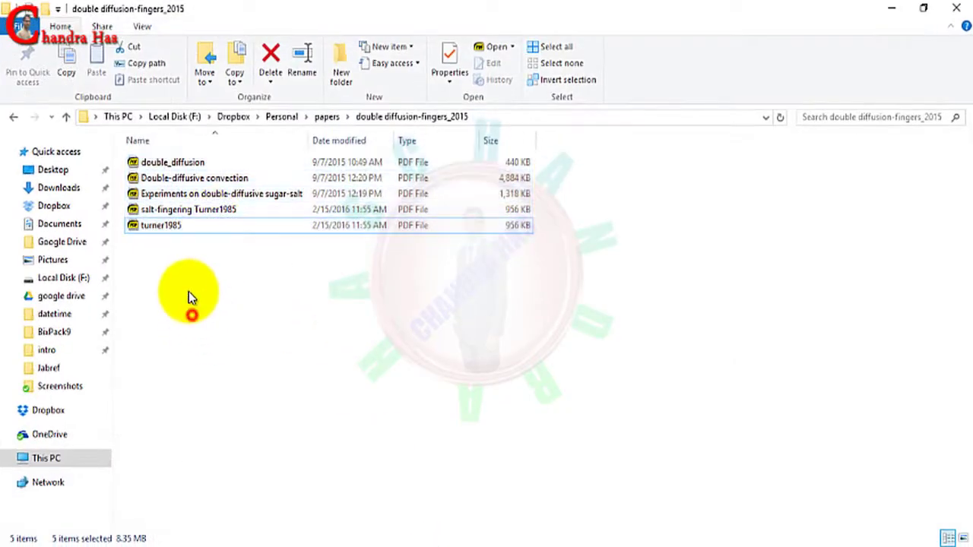
pyautogui.moveTo(168, 254); pyautogui.dragTo(170, 167)
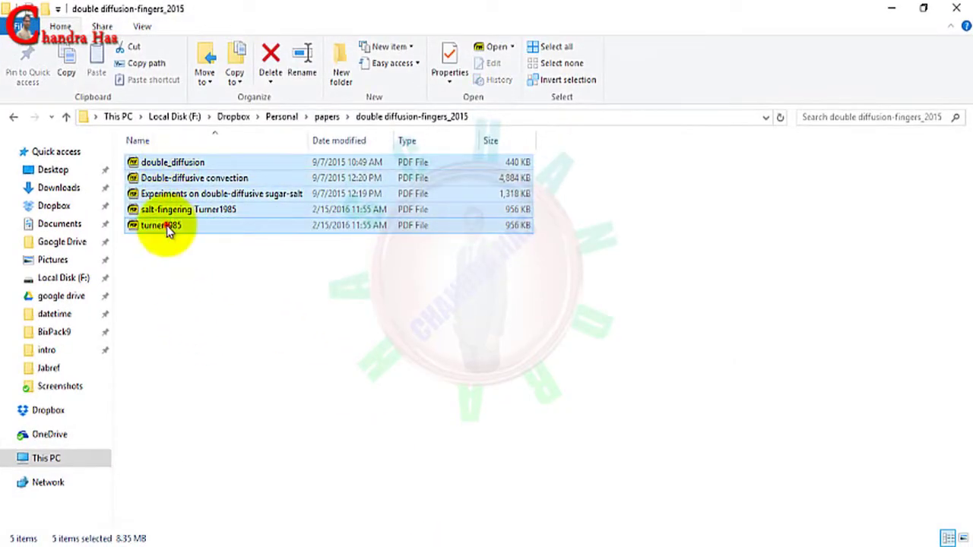
pyautogui.moveTo(163, 227); pyautogui.dragTo(395, 263)
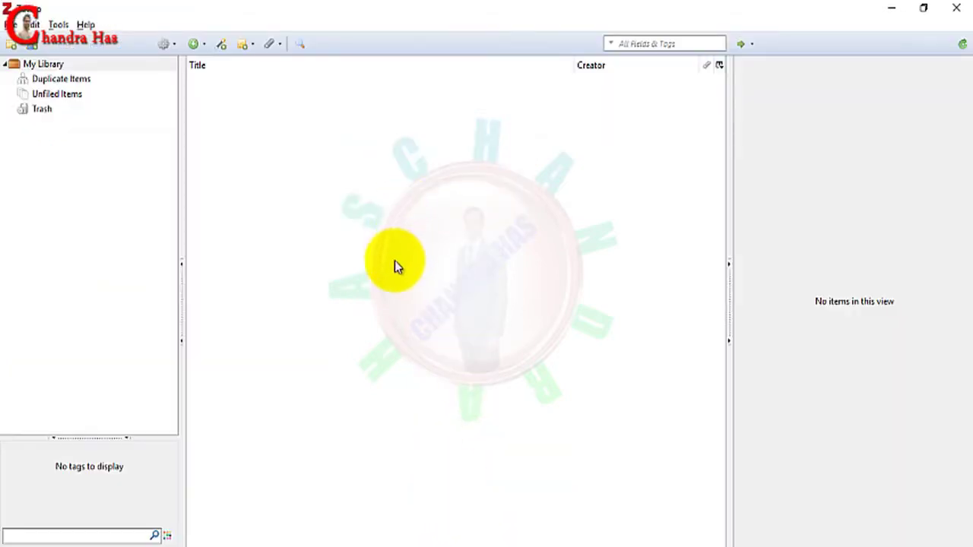
# Open Zotero's File menu, then bring up the PubMed abstract of the PEG-induced vesicle fusion article
pyautogui.click(283, 186)
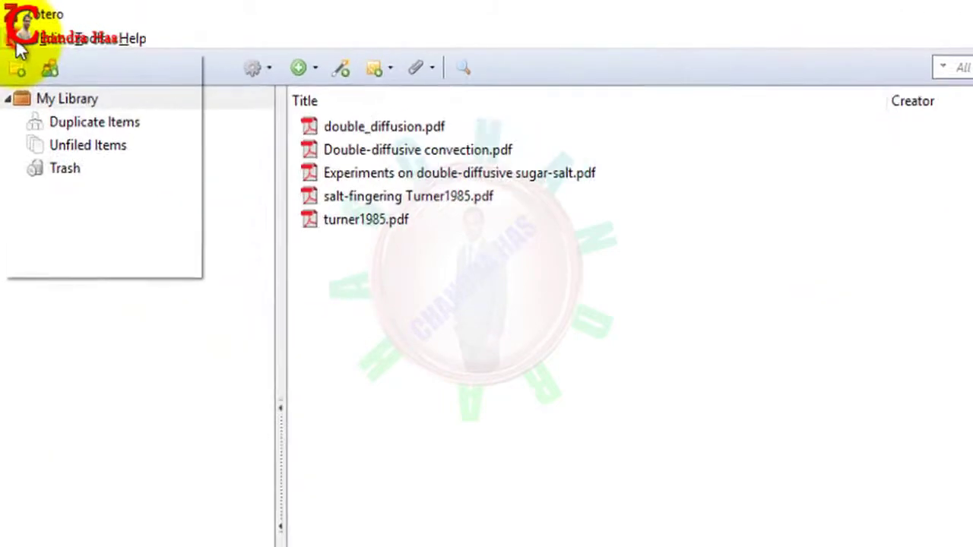
pyautogui.click(19, 41)
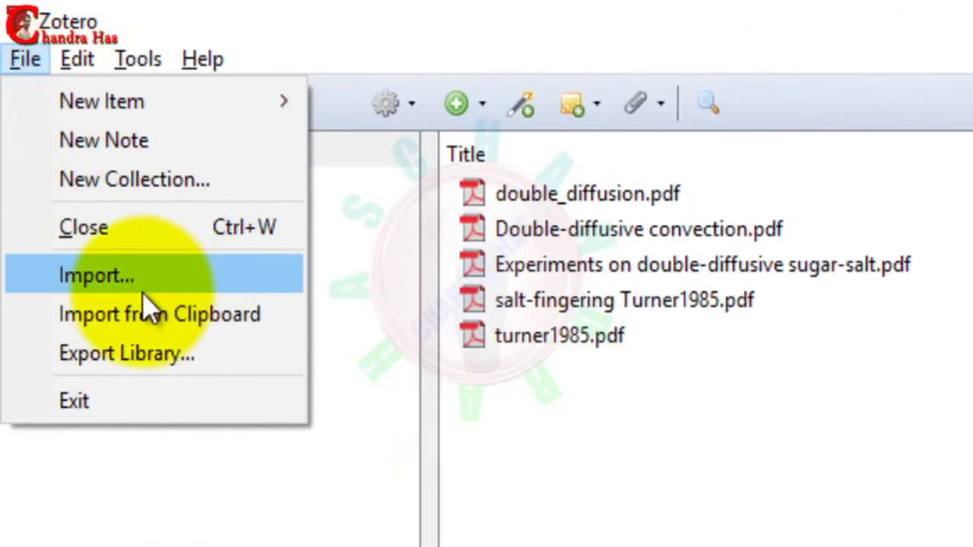
pyautogui.click(143, 289)
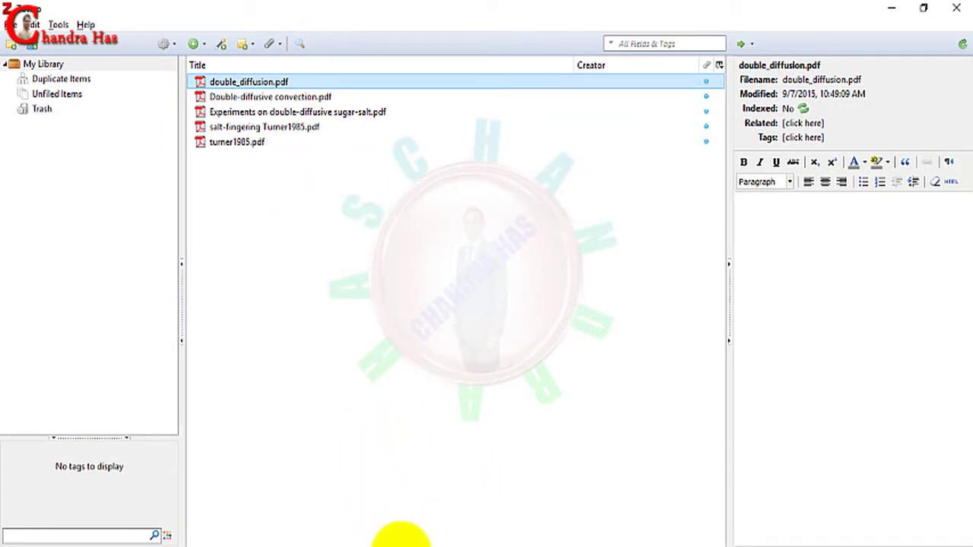
pyautogui.click(372, 236)
# Add the Zotero Connector extension to Chrome from the download page and dismiss the notice
pyautogui.click(397, 540)
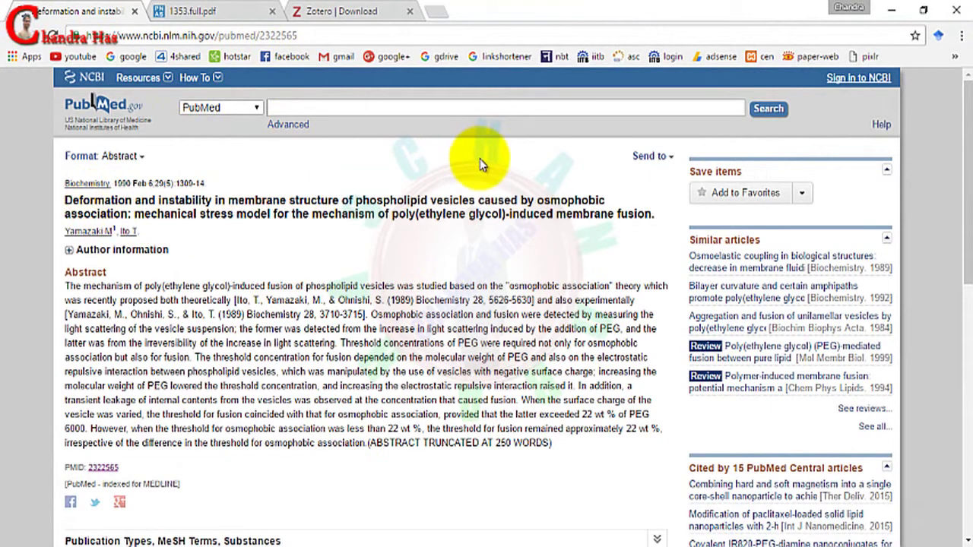
pyautogui.click(351, 10)
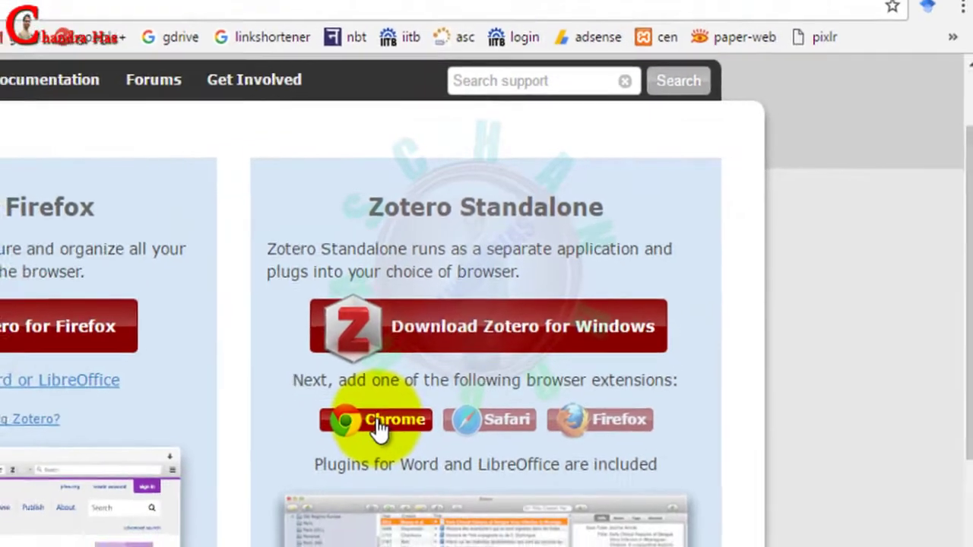
pyautogui.click(353, 486)
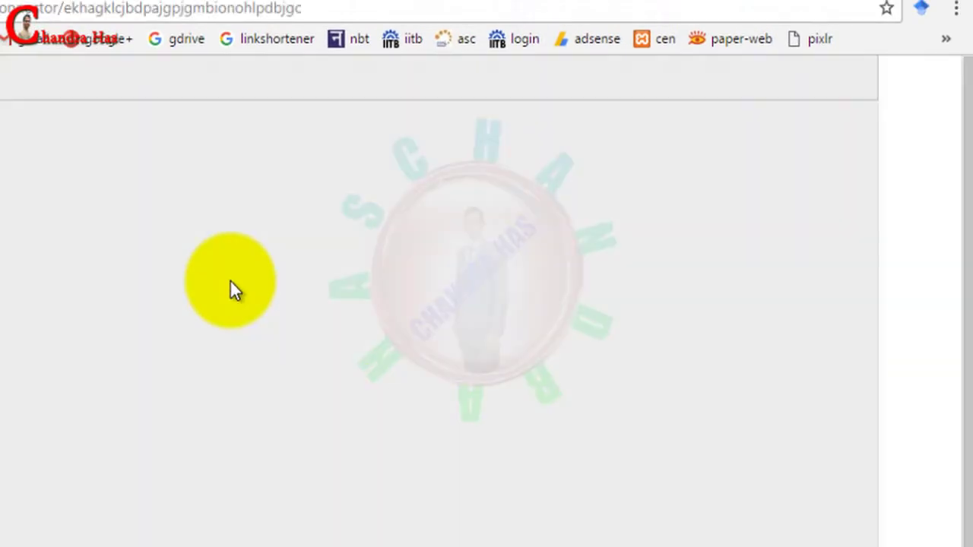
pyautogui.click(648, 110)
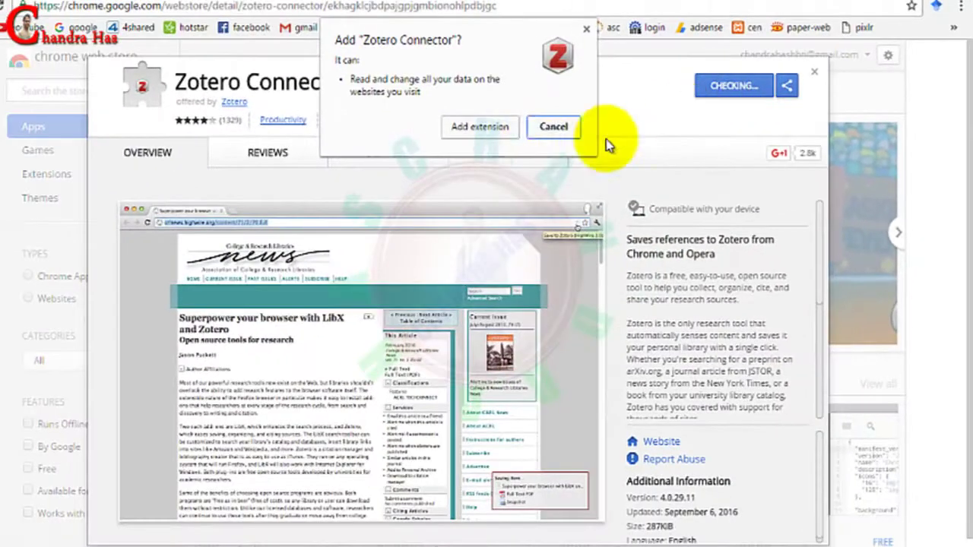
pyautogui.click(478, 128)
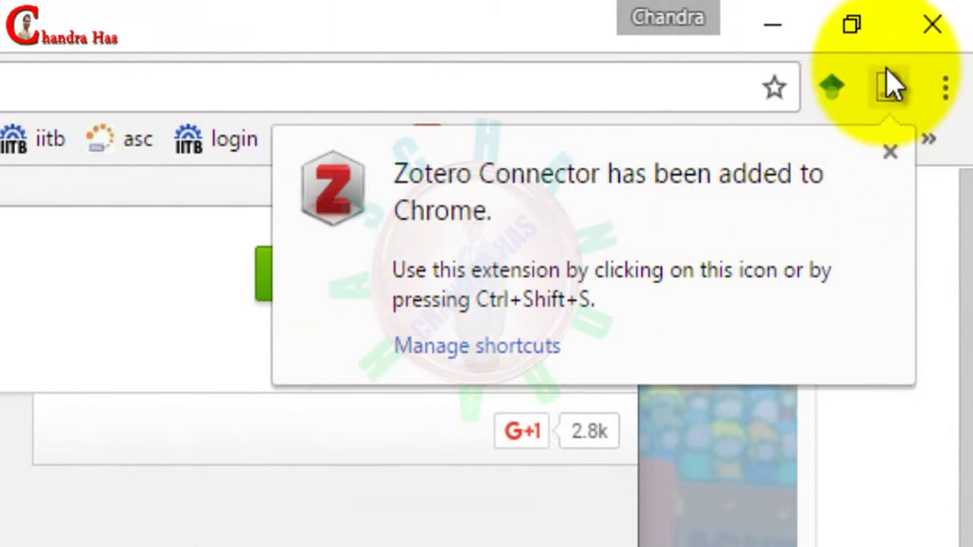
pyautogui.click(891, 149)
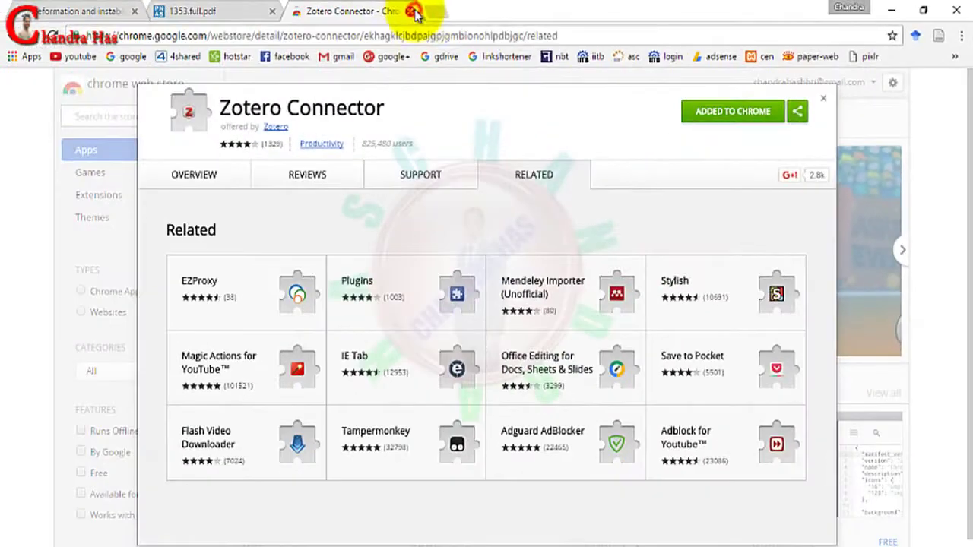
# Close the Connector page, clear Chrome's browsing data, and view the 1353.full.pdf paper's title
pyautogui.click(421, 13)
pyautogui.moveTo(247, 172); pyautogui.dragTo(712, 172)
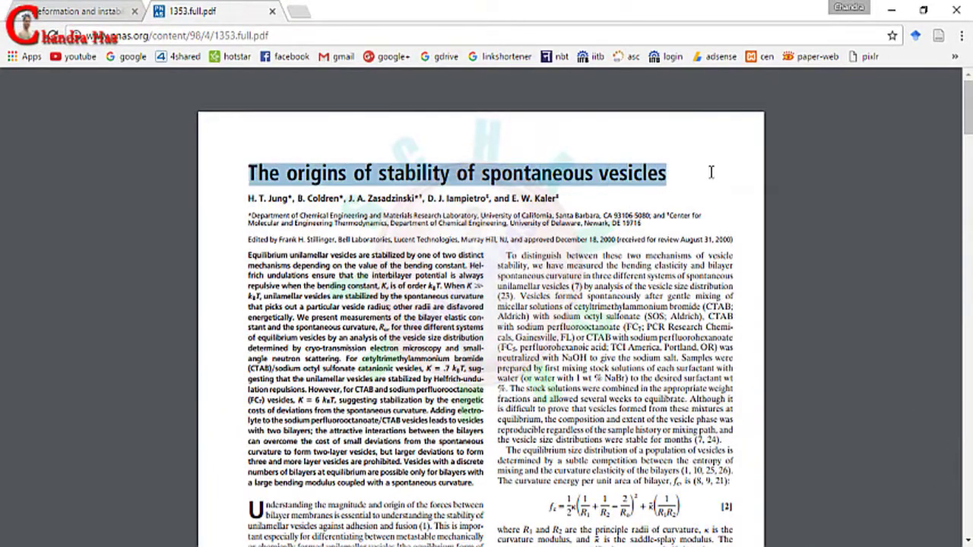
pyautogui.moveTo(920, 68)
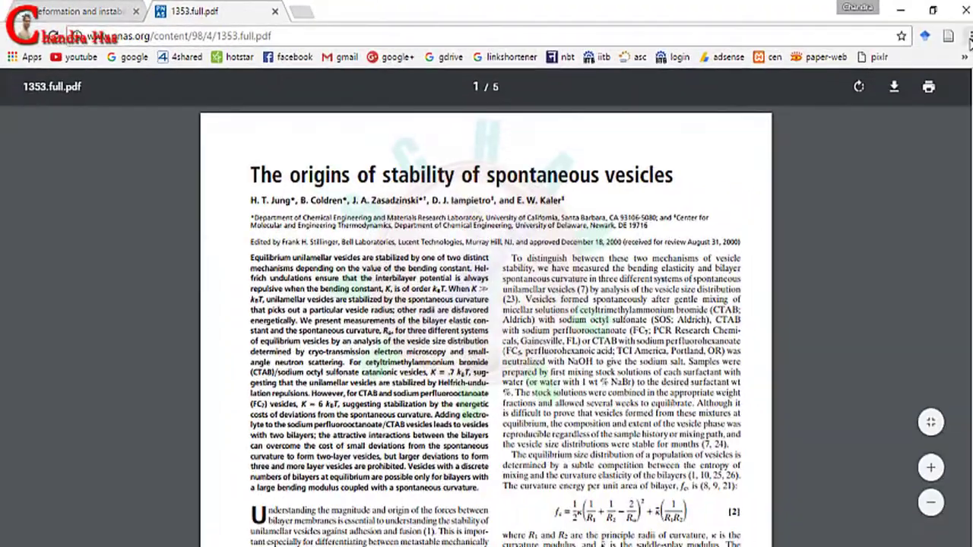
pyautogui.click(967, 36)
pyautogui.moveTo(829, 149)
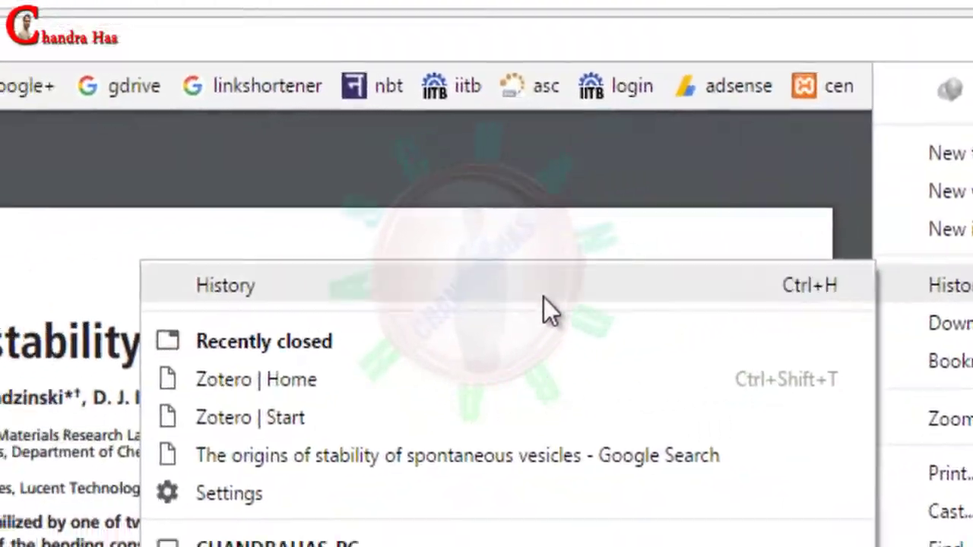
pyautogui.click(388, 312)
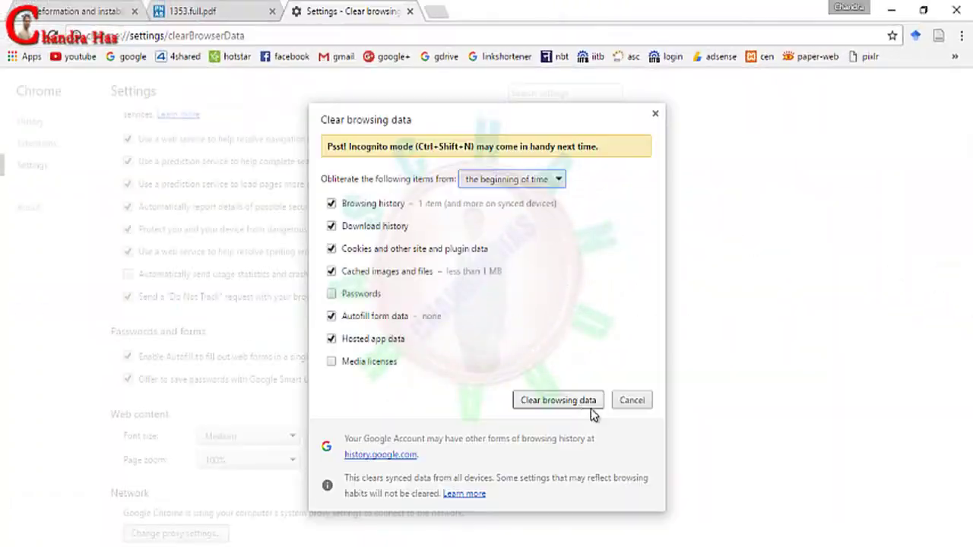
pyautogui.click(193, 11)
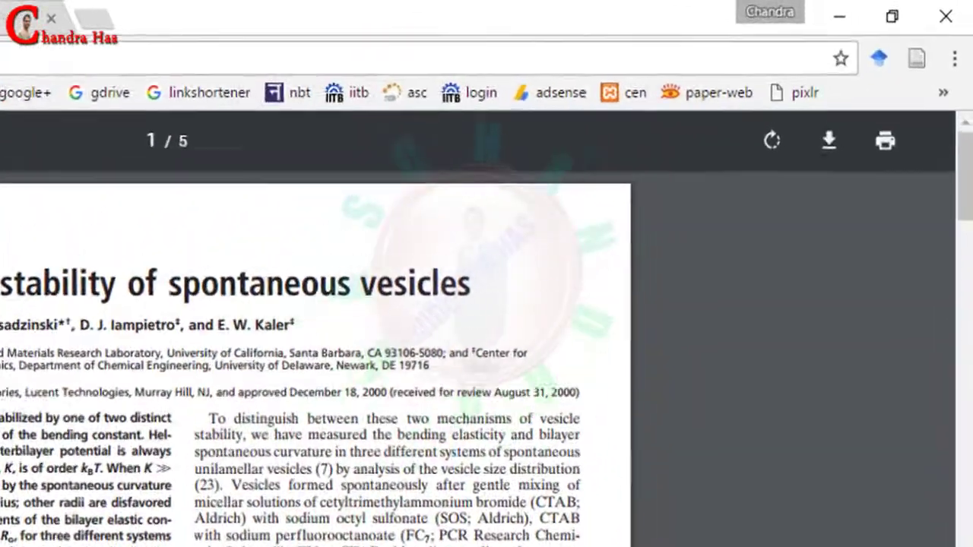
pyautogui.moveTo(4, 283); pyautogui.dragTo(559, 293)
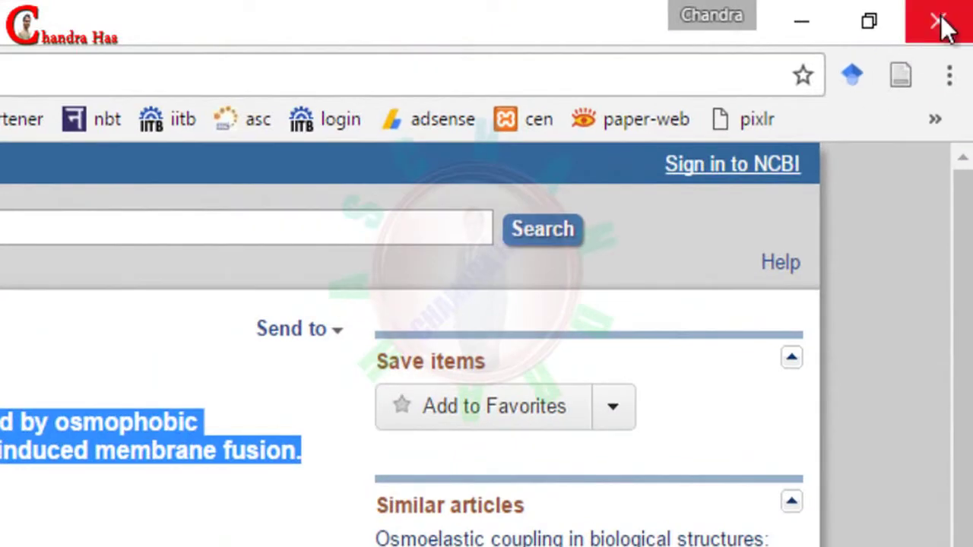
# Restart Chrome from the Start menu and select the PubMed article's title
pyautogui.click(941, 18)
pyautogui.press('super')
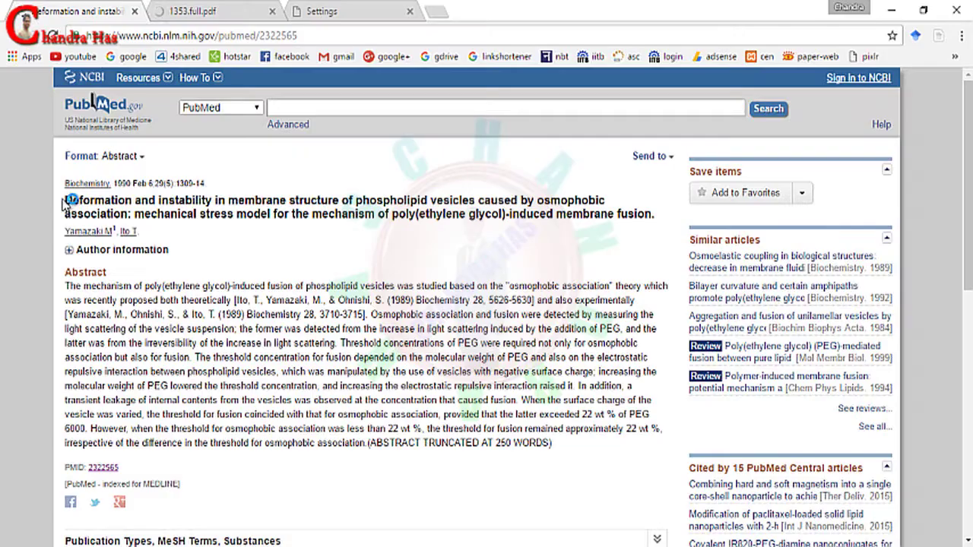
pyautogui.moveTo(65, 199); pyautogui.dragTo(340, 217)
pyautogui.moveTo(635, 207); pyautogui.dragTo(651, 213)
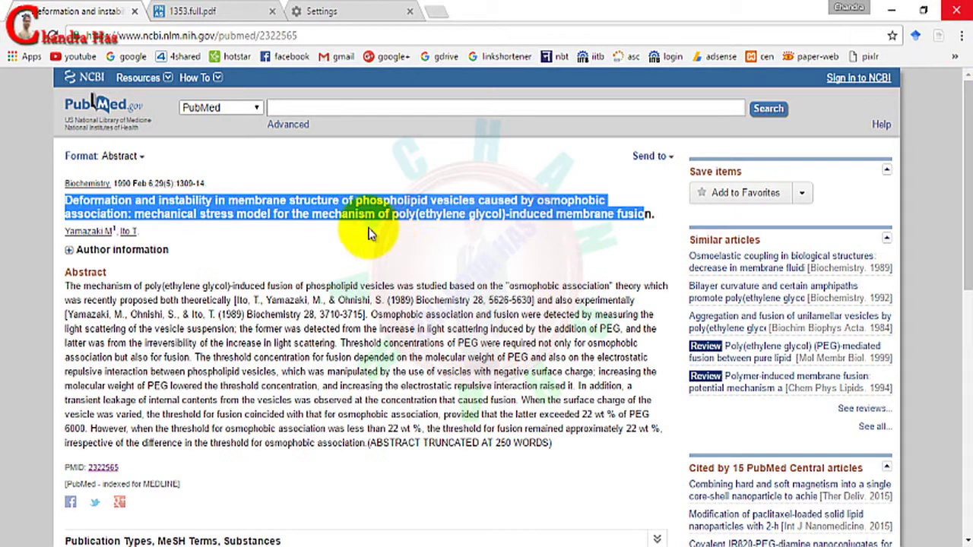
# Switch to the 1353.full.pdf tab and save the paper into Zotero with the connector
pyautogui.click(304, 192)
pyautogui.click(220, 11)
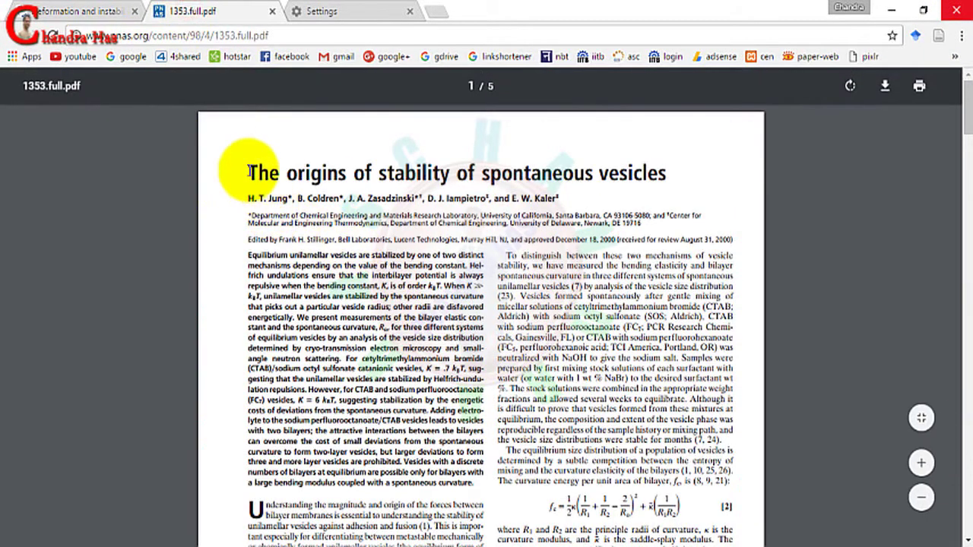
pyautogui.moveTo(249, 172); pyautogui.dragTo(705, 185)
pyautogui.click(538, 138)
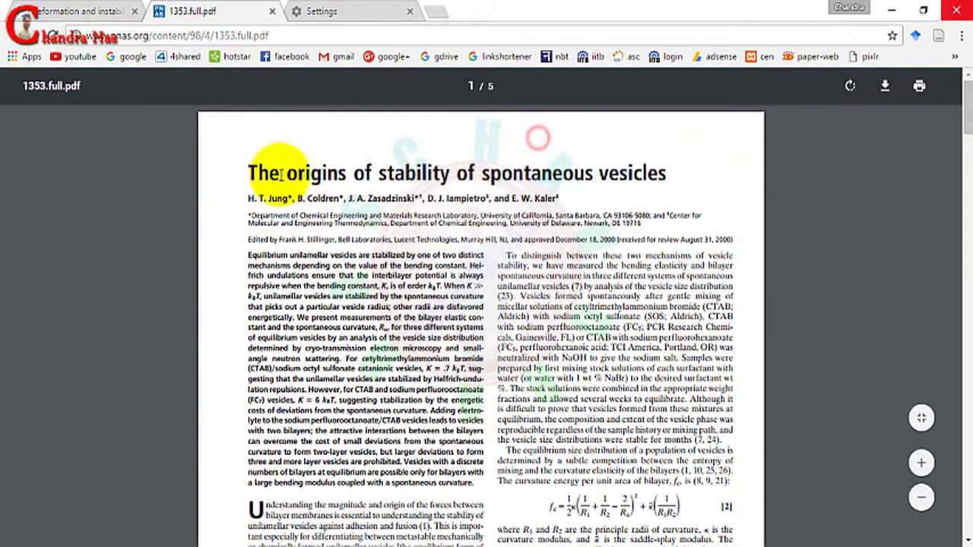
pyautogui.moveTo(245, 172); pyautogui.dragTo(733, 173)
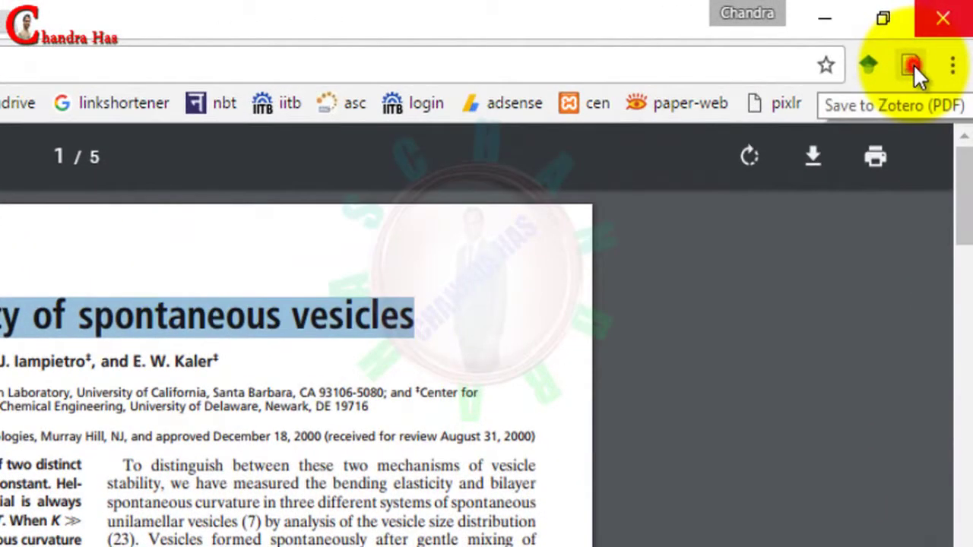
pyautogui.click(912, 64)
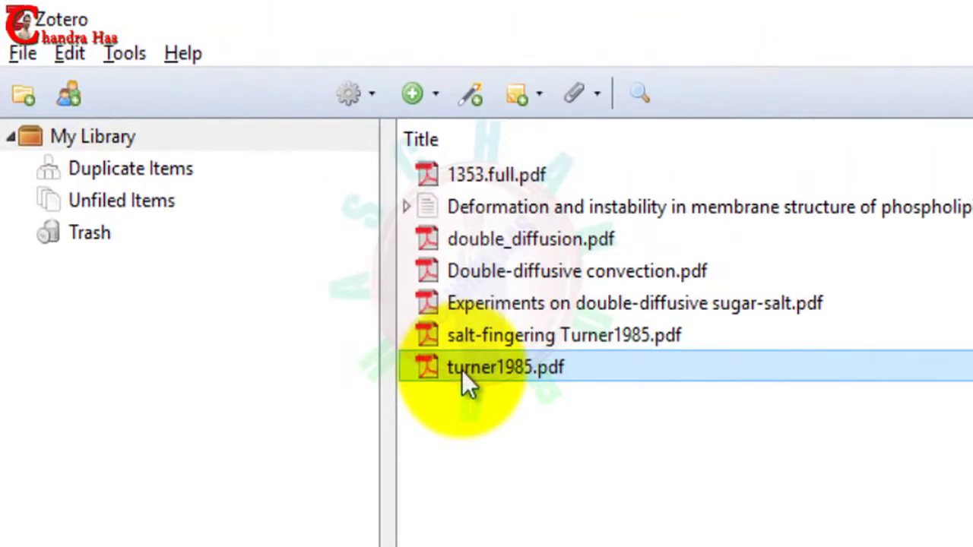
# Try Retrieve Metadata on all items, then install pdftotext and pdfinfo through Preferences
pyautogui.hotkey('ctrl', 'a')
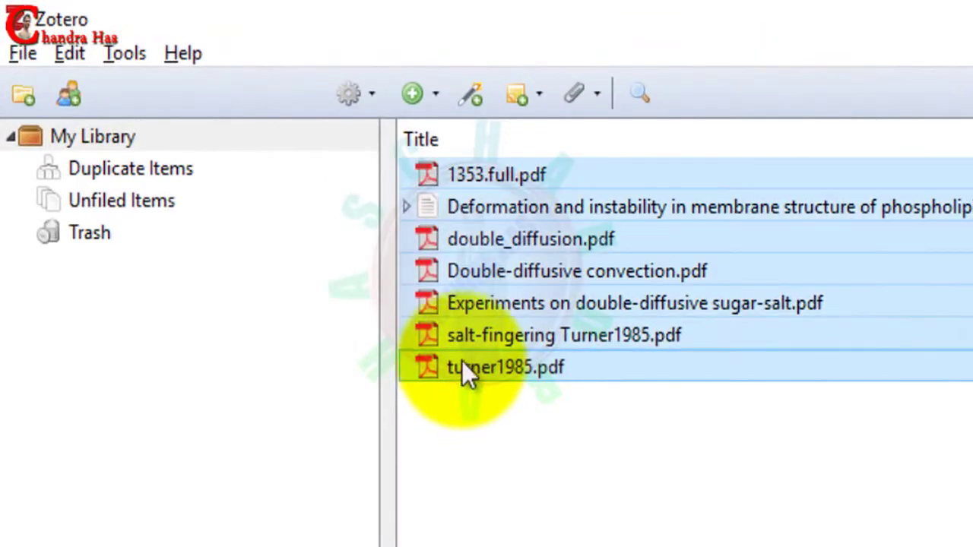
pyautogui.keyDown('ctrl'); pyautogui.click(457, 206); pyautogui.keyUp('ctrl')
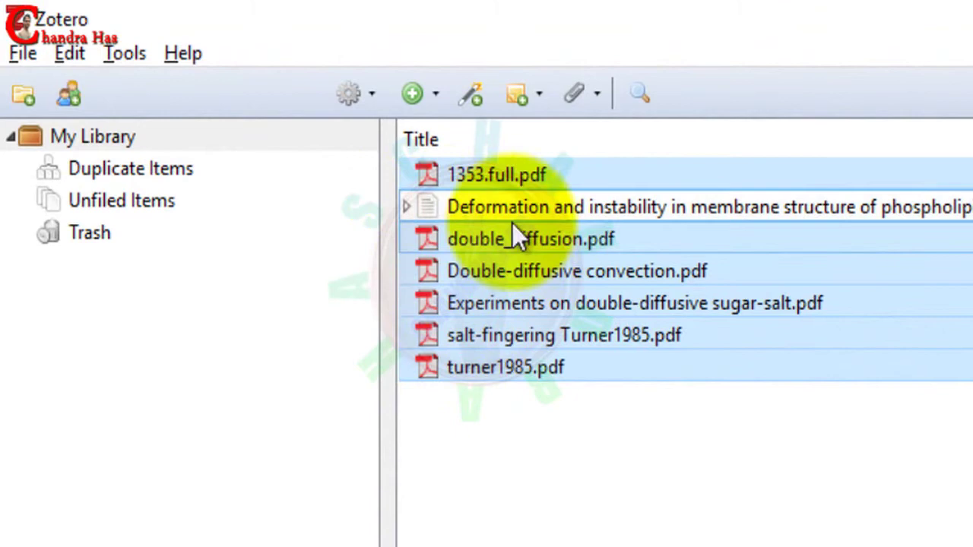
pyautogui.keyDown('ctrl'); pyautogui.click(490, 211); pyautogui.keyUp('ctrl')
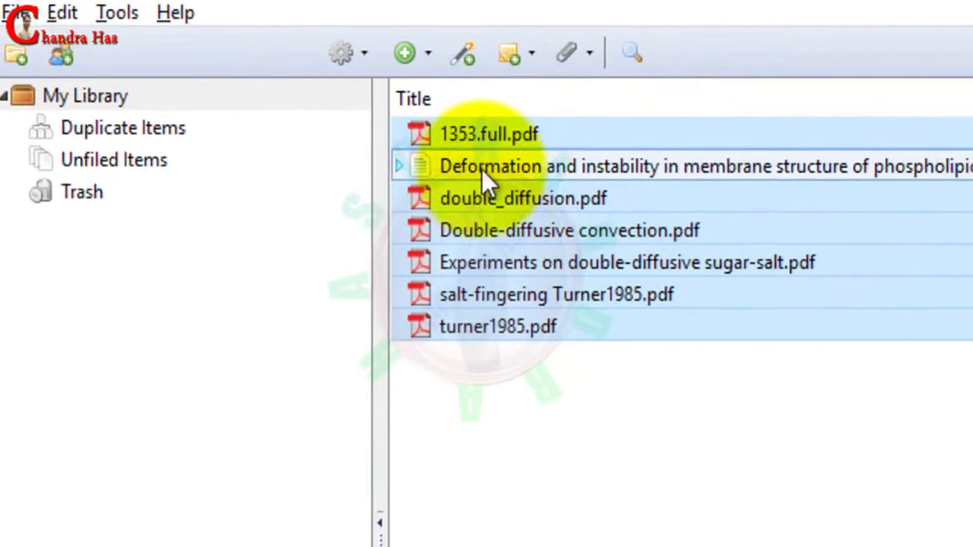
pyautogui.rightClick(501, 325)
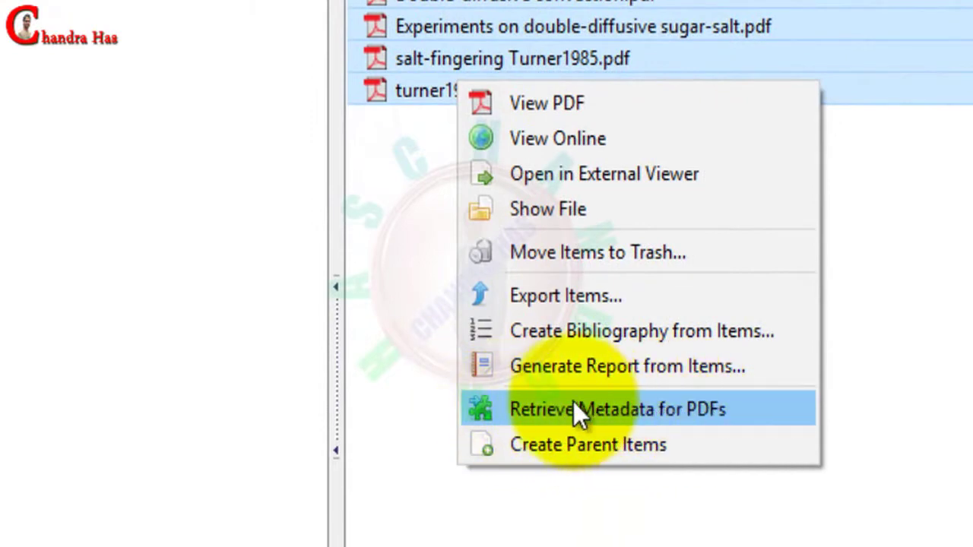
pyautogui.click(573, 409)
pyautogui.click(476, 320)
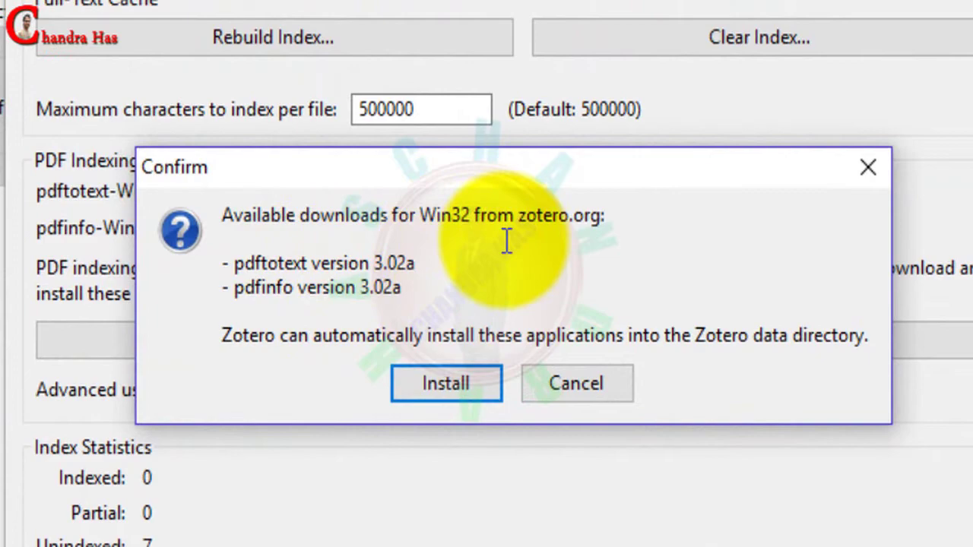
pyautogui.click(446, 388)
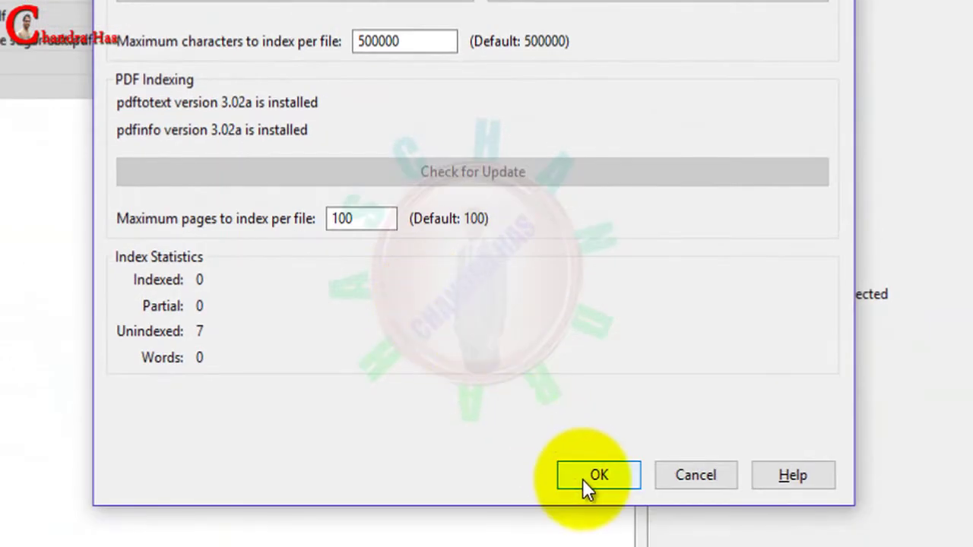
pyautogui.click(599, 475)
# Retrieve metadata again for all seven PDFs and close the finished results window
pyautogui.click(52, 136)
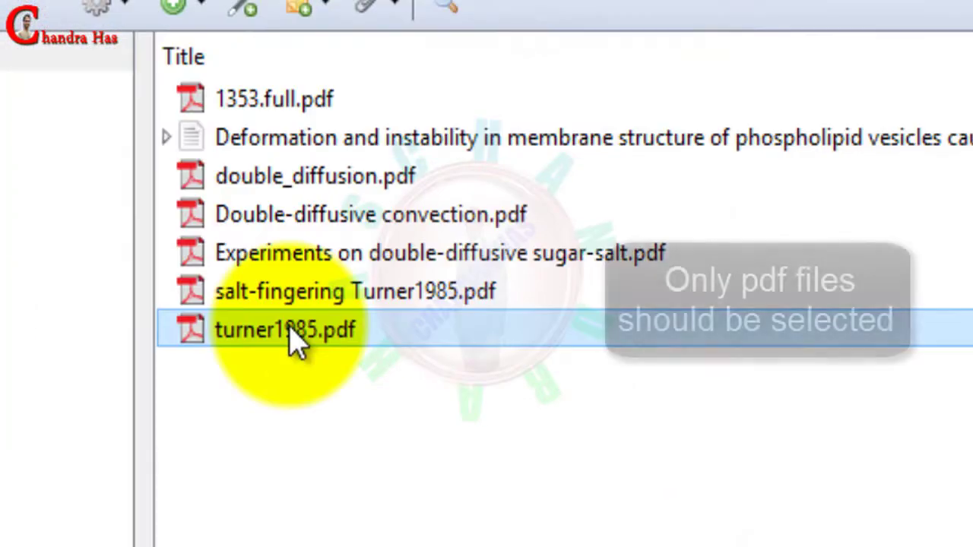
pyautogui.hotkey('ctrl', 'a')
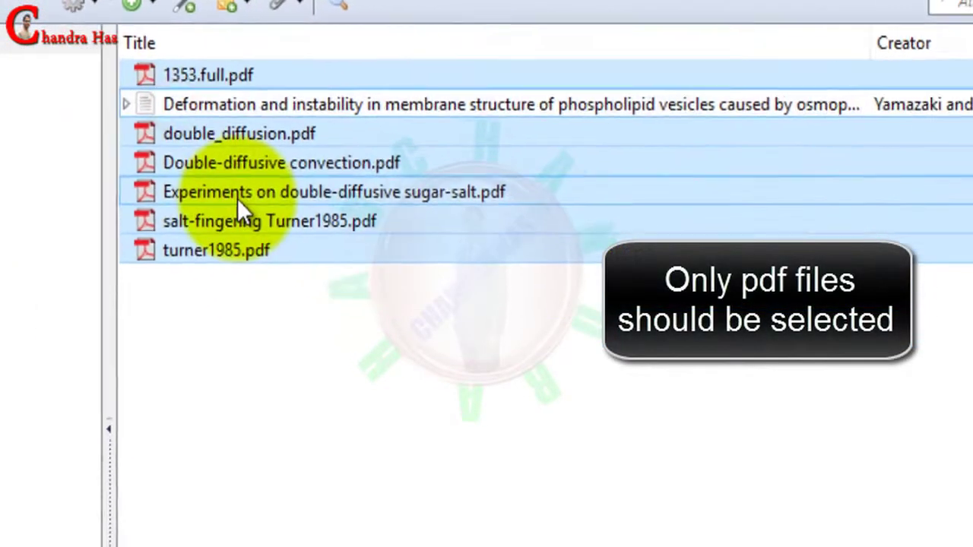
pyautogui.rightClick(237, 198)
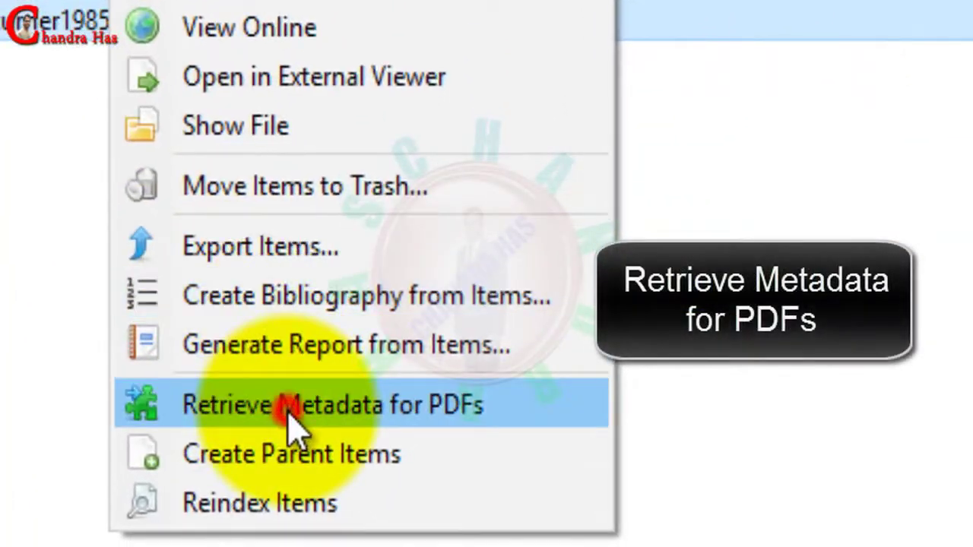
pyautogui.click(296, 494)
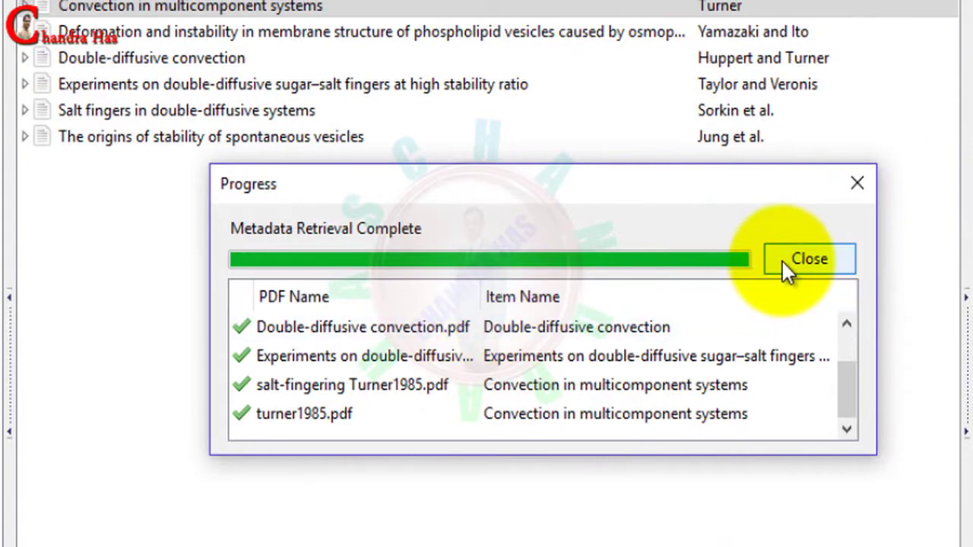
pyautogui.click(798, 263)
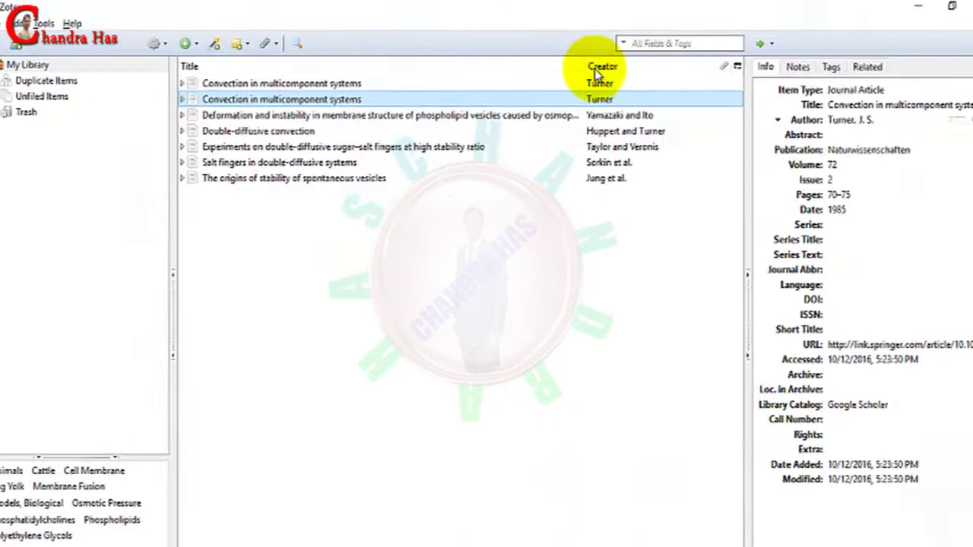
# Drag all seven Zotero references into the mybib.bib editor in TeXstudio
pyautogui.click(919, 9)
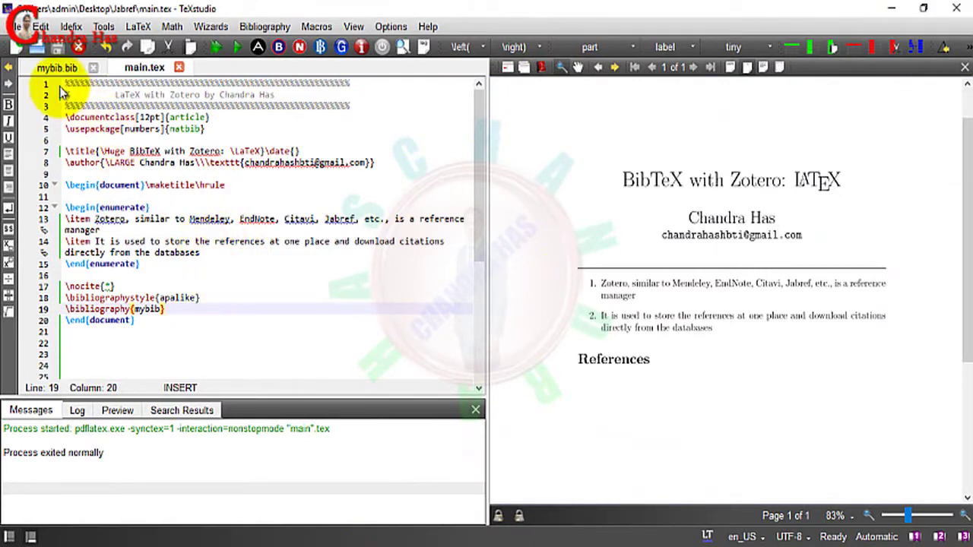
pyautogui.click(52, 68)
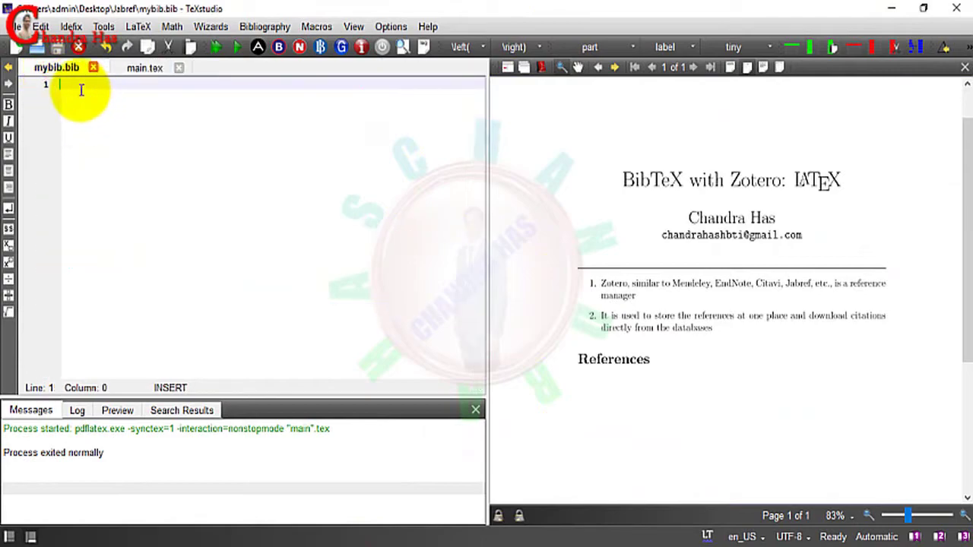
pyautogui.click(463, 539)
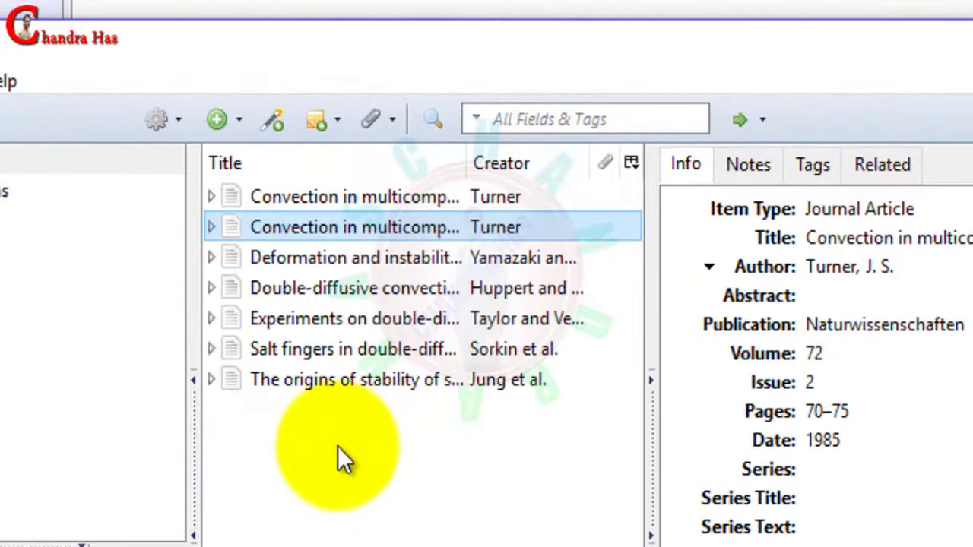
pyautogui.hotkey('ctrl', 'a')
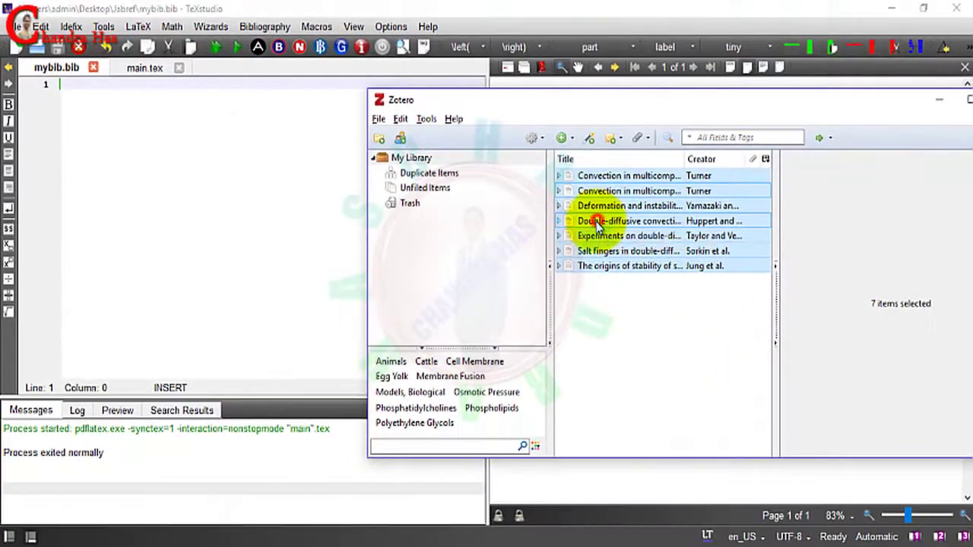
pyautogui.moveTo(363, 195); pyautogui.dragTo(97, 139)
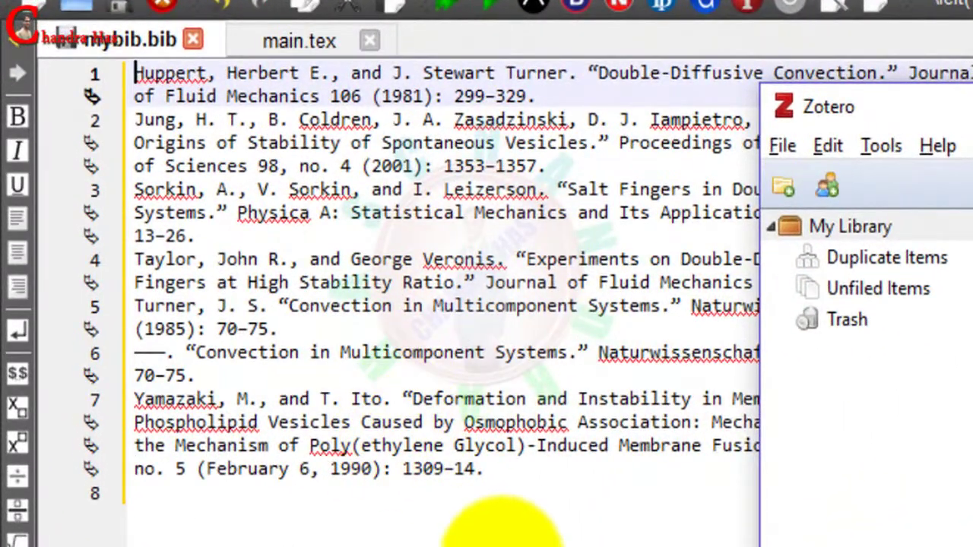
# Delete the inserted plain-text references so mybib.bib is empty again
pyautogui.click(246, 279)
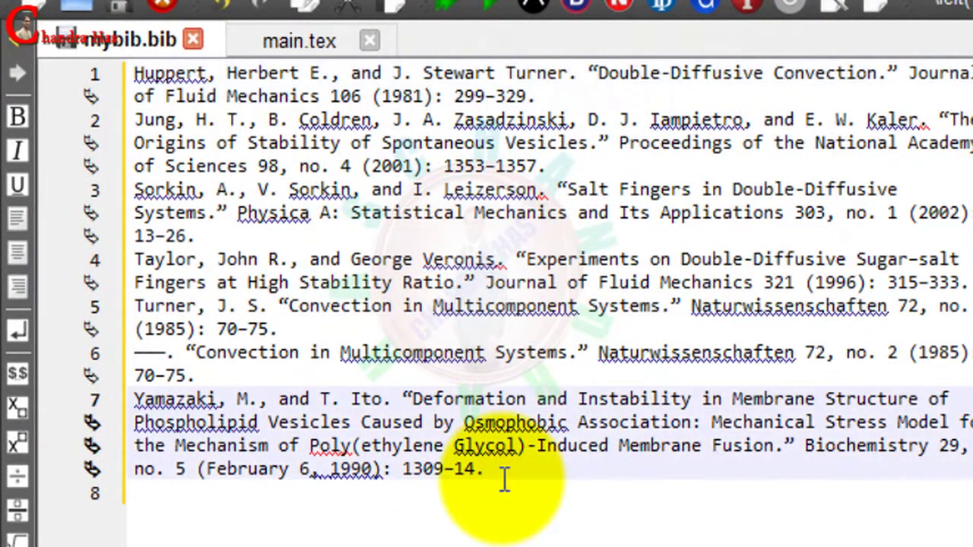
pyautogui.hotkey('ctrl', 'a')
pyautogui.press('Delete')
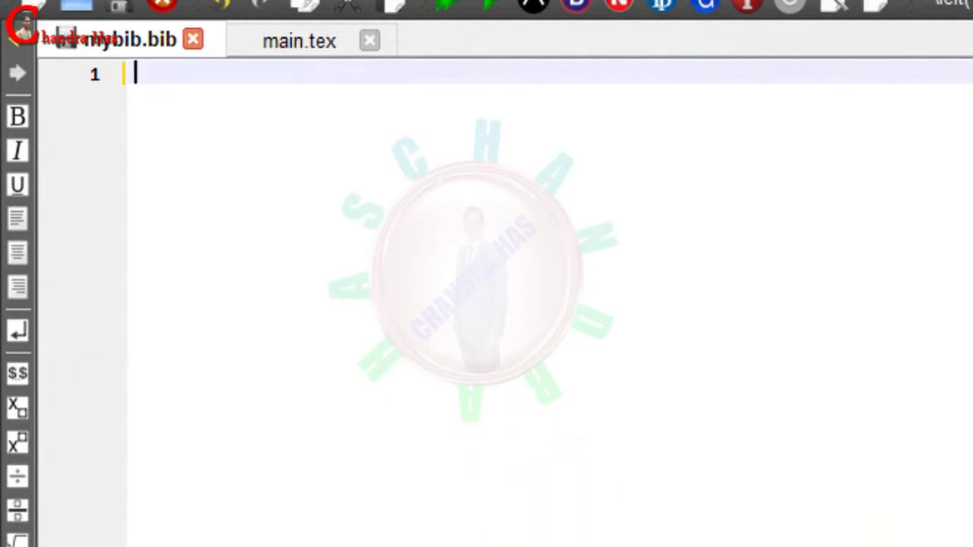
pyautogui.hotkey('alt', 'Tab')
# In Zotero Preferences > Export, switch Quick Copy's default format from Chicago Manual of Style to BibTeX
pyautogui.click(863, 115)
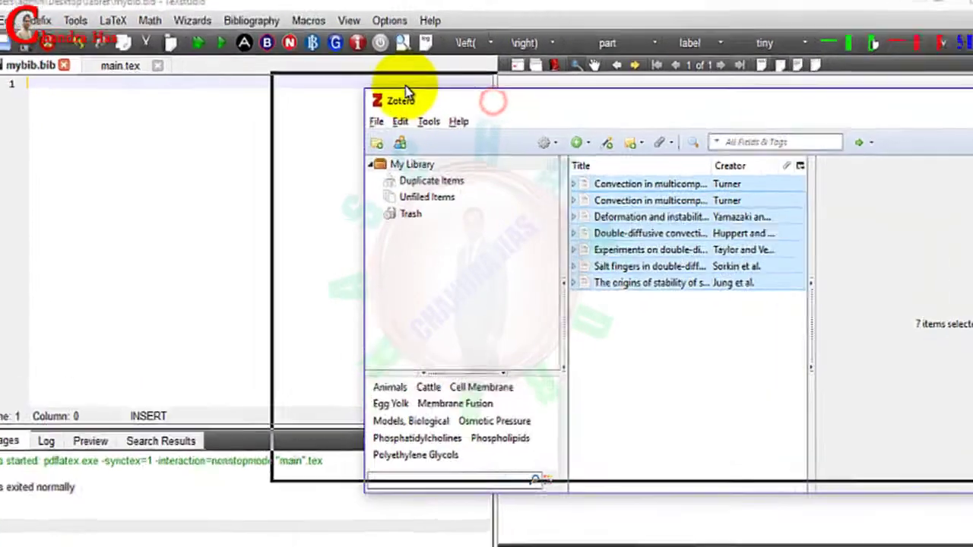
pyautogui.moveTo(406, 90); pyautogui.dragTo(316, 76)
pyautogui.click(342, 108)
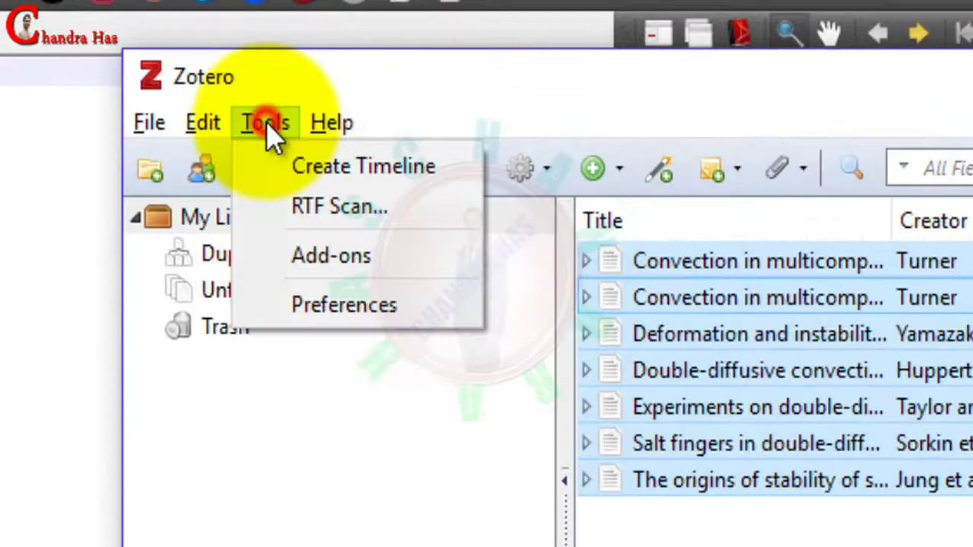
pyautogui.click(371, 200)
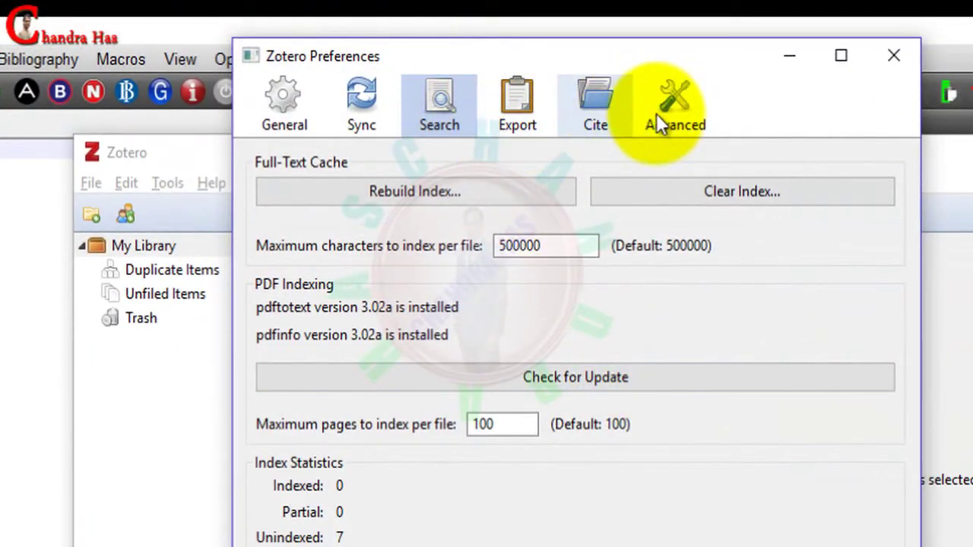
pyautogui.click(675, 113)
pyautogui.click(513, 102)
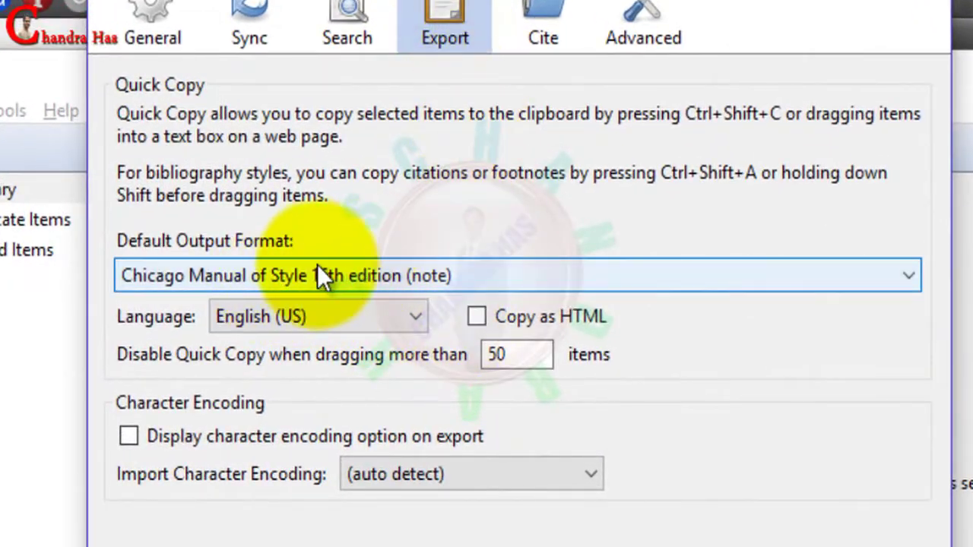
pyautogui.click(319, 270)
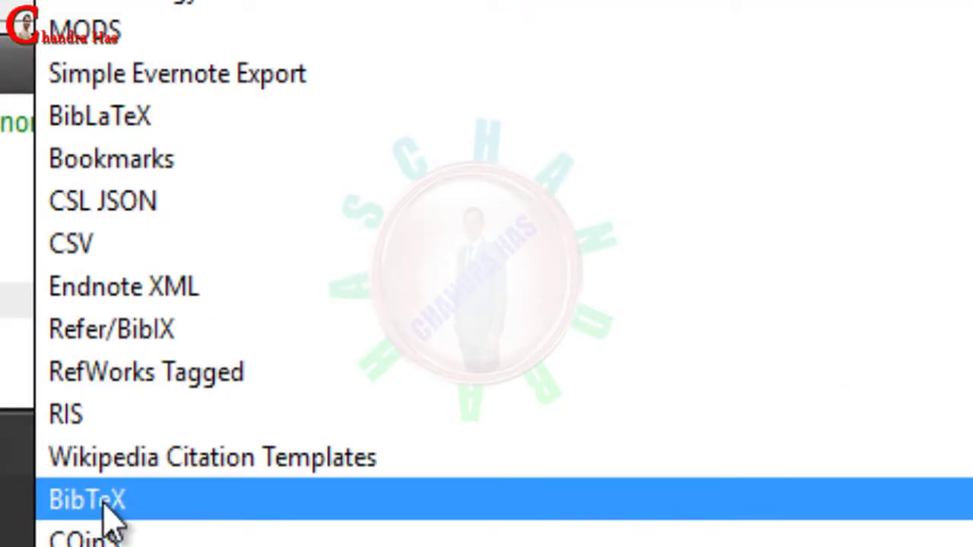
pyautogui.click(120, 506)
pyautogui.click(467, 510)
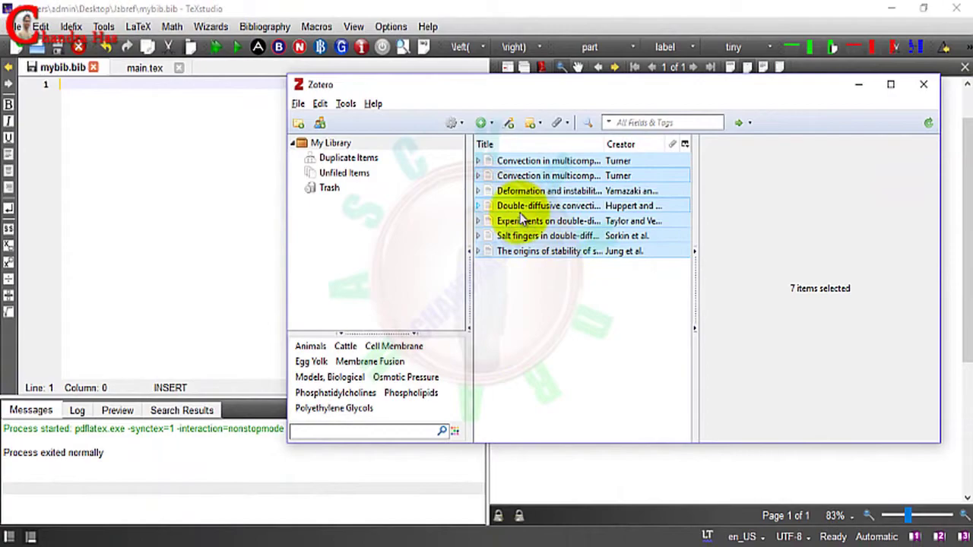
# Drop the seven Zotero references into mybib.bib as BibTeX entries and minimize Zotero
pyautogui.moveTo(515, 214); pyautogui.dragTo(129, 173)
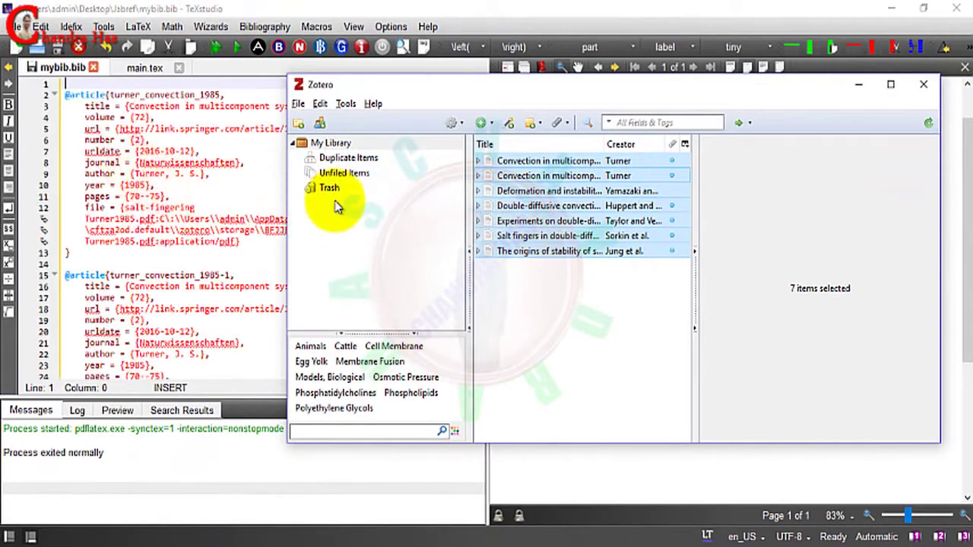
pyautogui.click(855, 86)
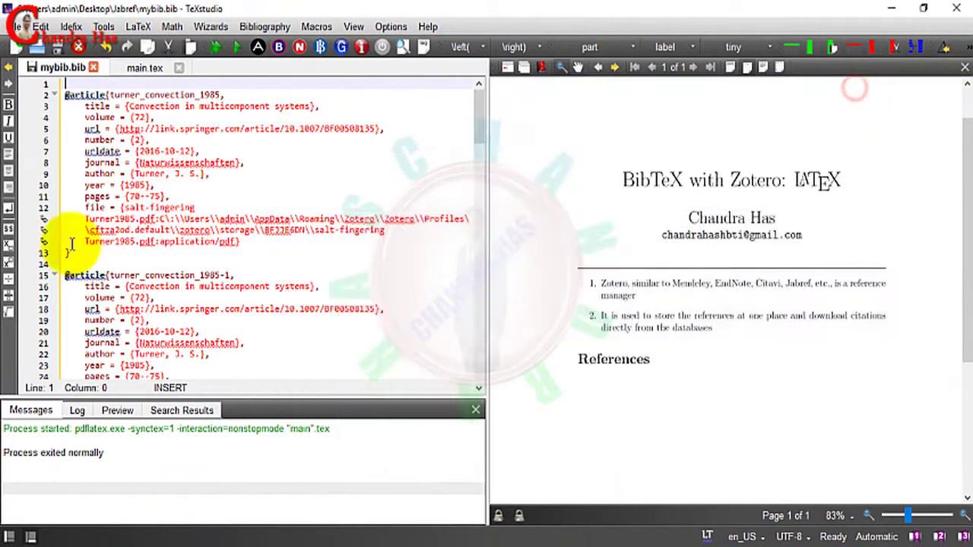
pyautogui.scroll(-2, 326, 410)
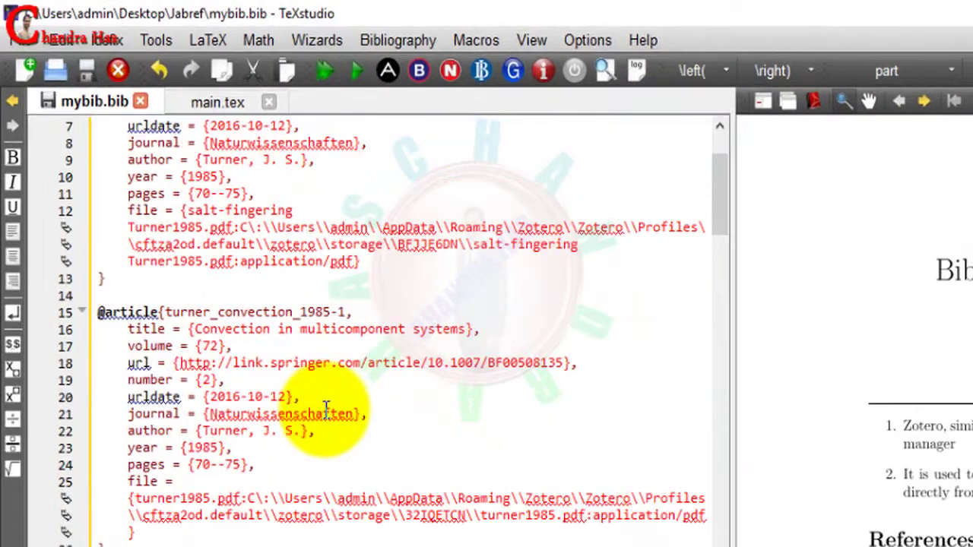
pyautogui.scroll(2, 380, 403)
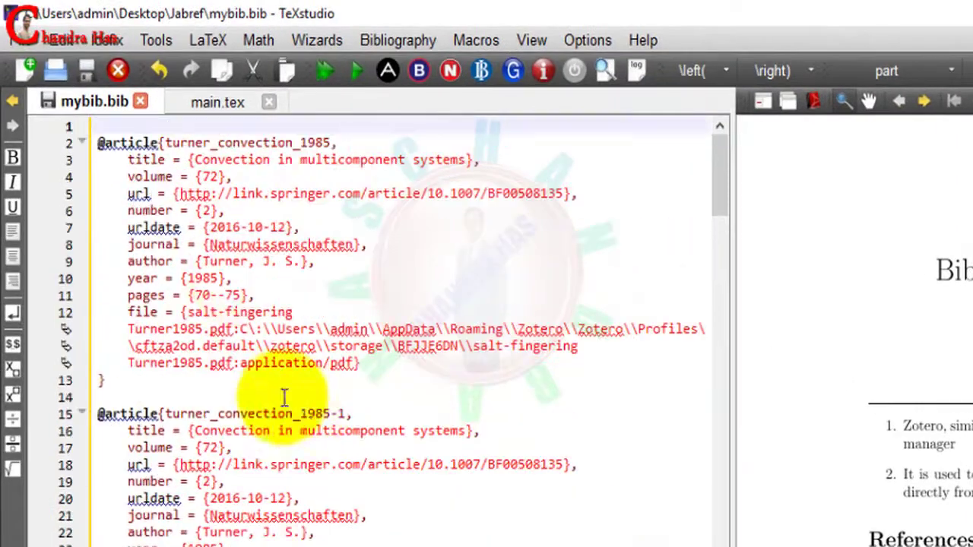
# Compile main.tex twice with Build & View and review the numbered References in the PDF
pyautogui.click(207, 105)
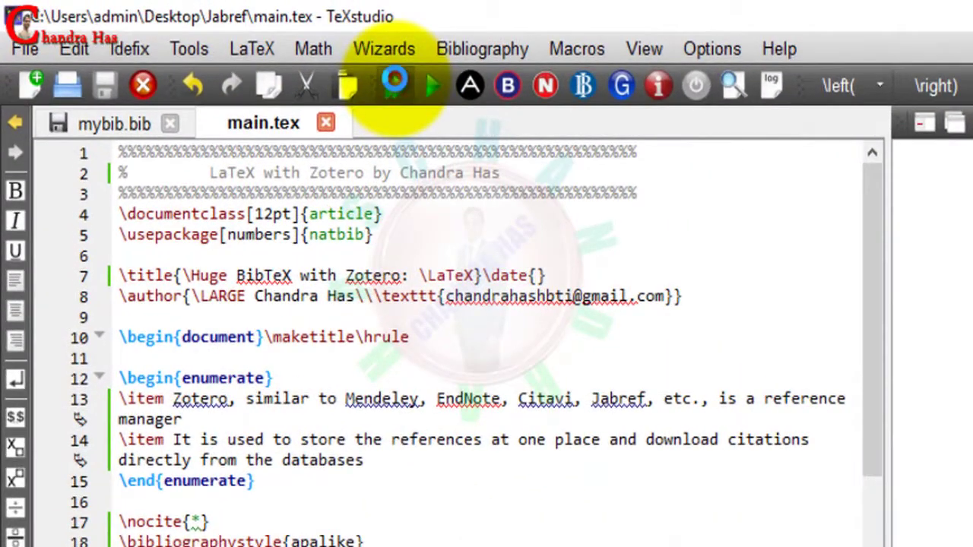
pyautogui.click(393, 82)
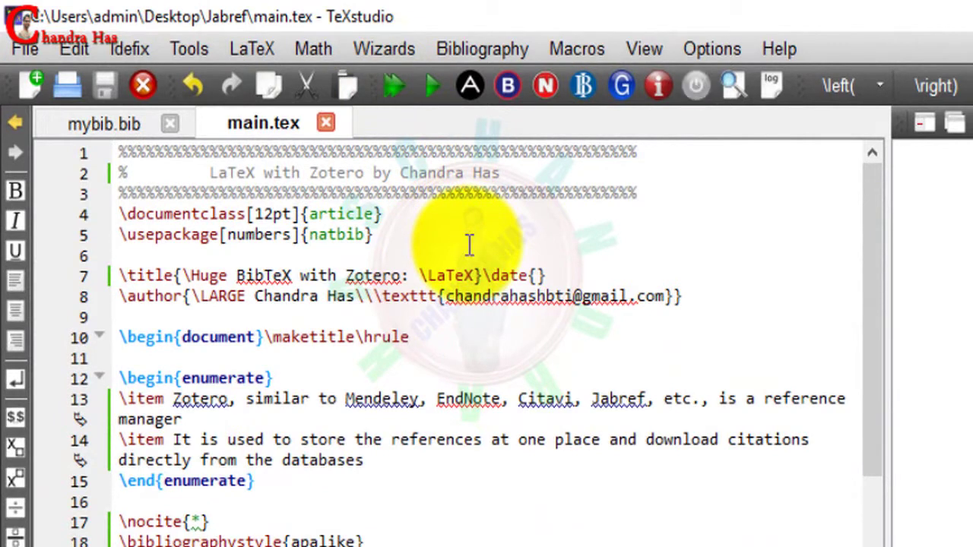
pyautogui.click(393, 84)
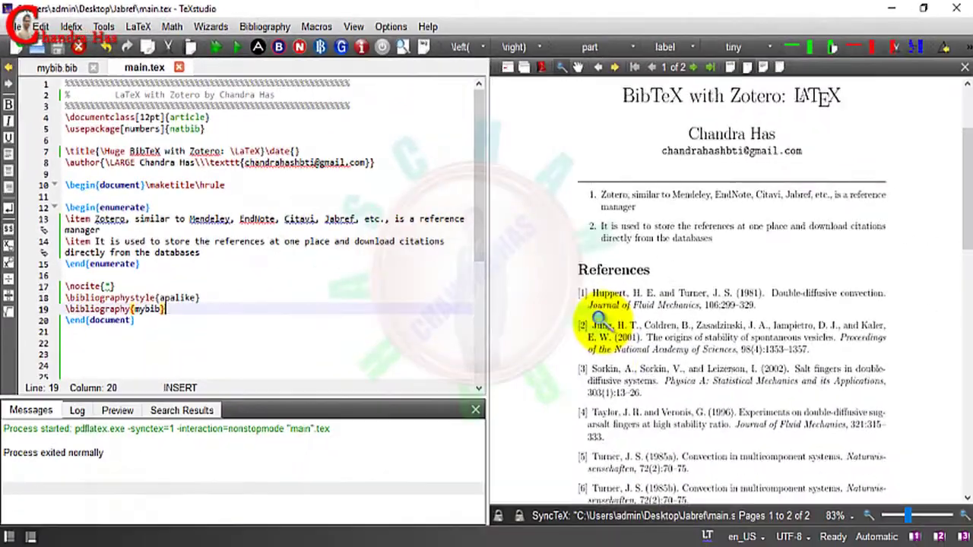
pyautogui.scroll(-3, 743, 456)
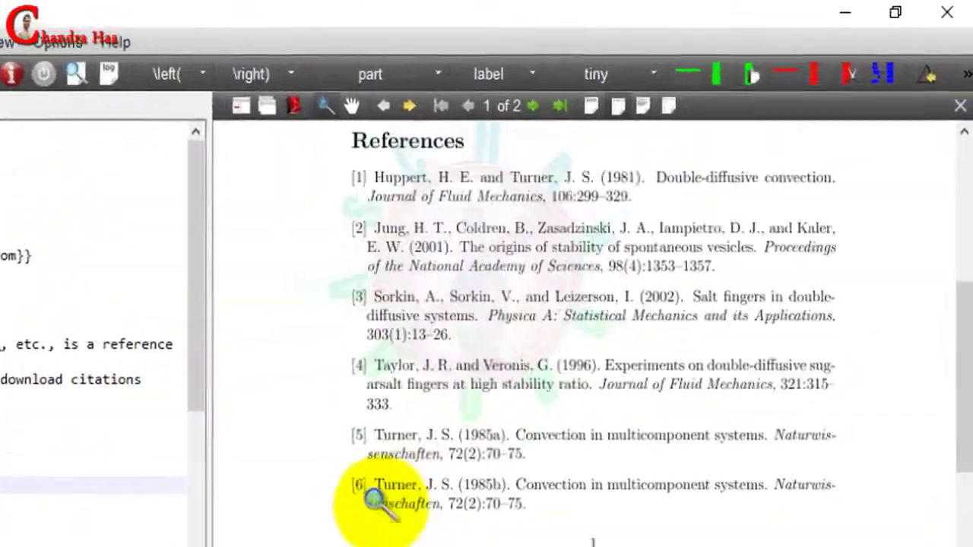
pyautogui.scroll(-3, 514, 373)
pyautogui.scroll(5, 514, 372)
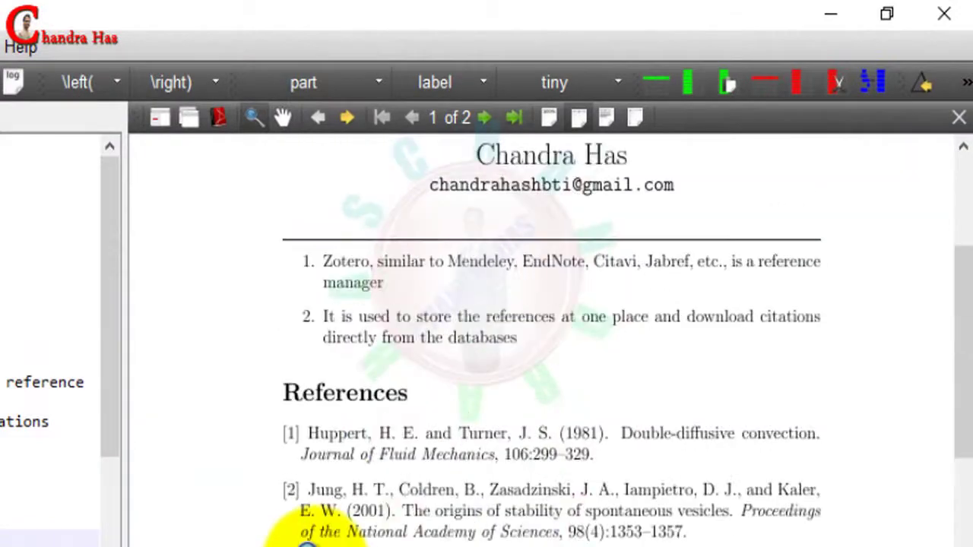
pyautogui.scroll(3, 300, 536)
pyautogui.scroll(-2, 296, 534)
pyautogui.scroll(2, 294, 532)
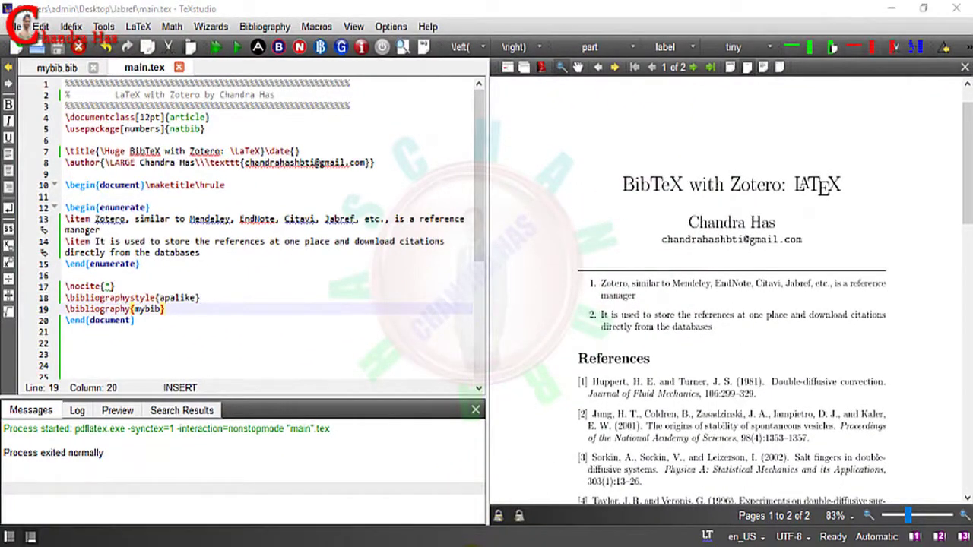
# Bring Zotero back maximized, then show the Zotero download page in Chrome
pyautogui.hotkey('alt', 'Tab')
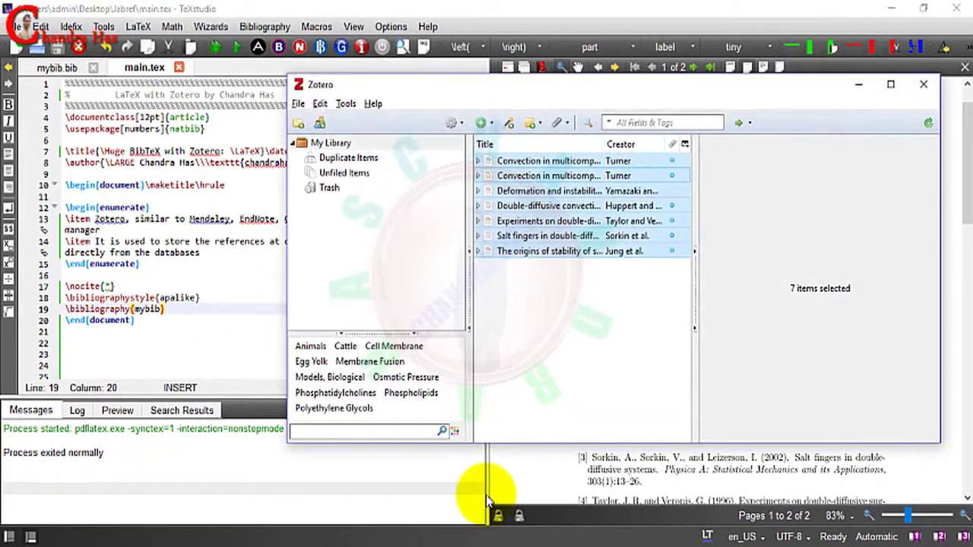
pyautogui.click(890, 84)
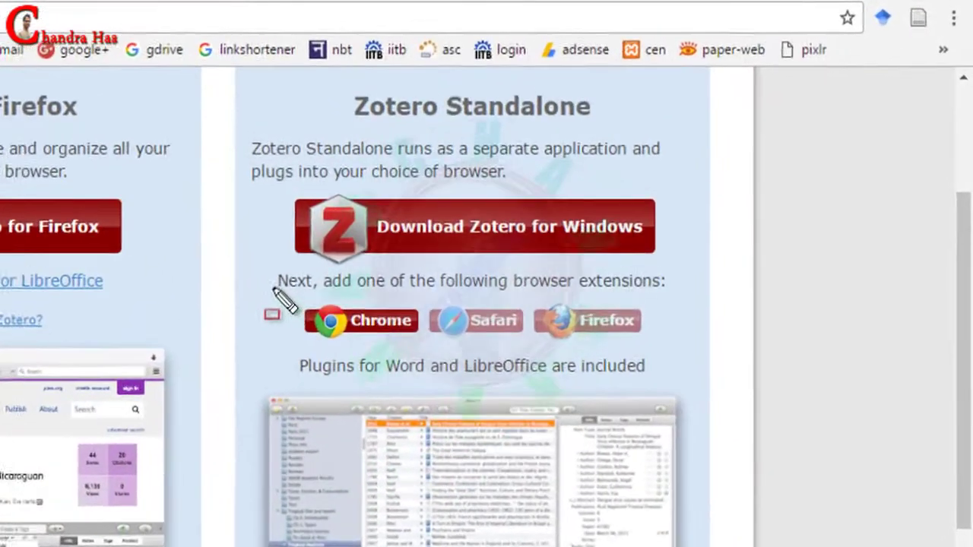
pyautogui.moveTo(274, 289); pyautogui.dragTo(422, 347)
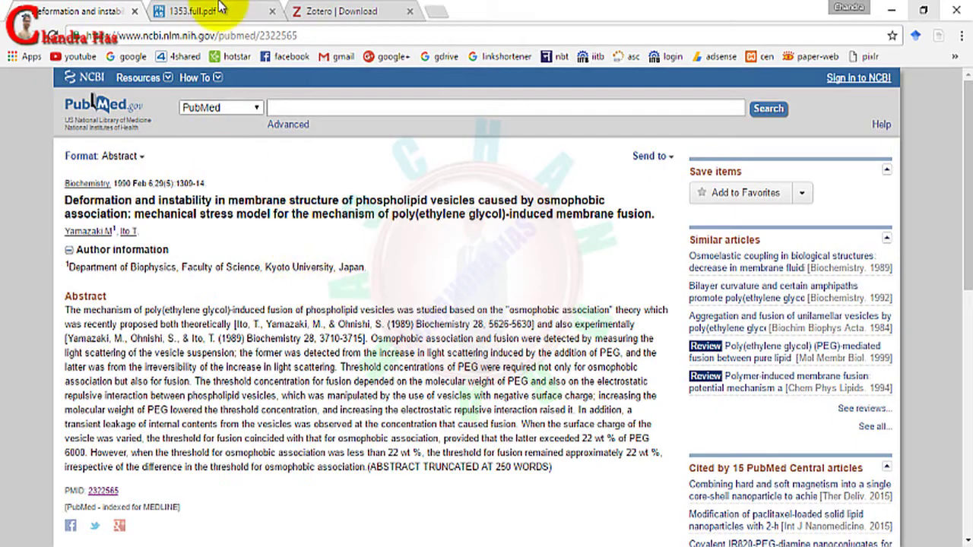
# Compare the vesicle article's PubMed abstract with its 1353.full.pdf, then return to the Zotero library
pyautogui.click(206, 10)
pyautogui.click(80, 10)
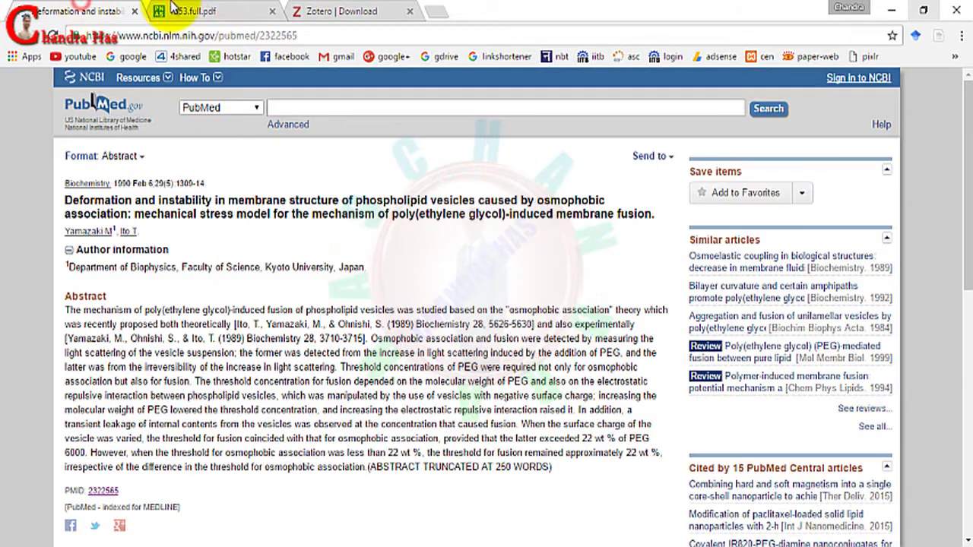
pyautogui.click(173, 9)
pyautogui.click(91, 10)
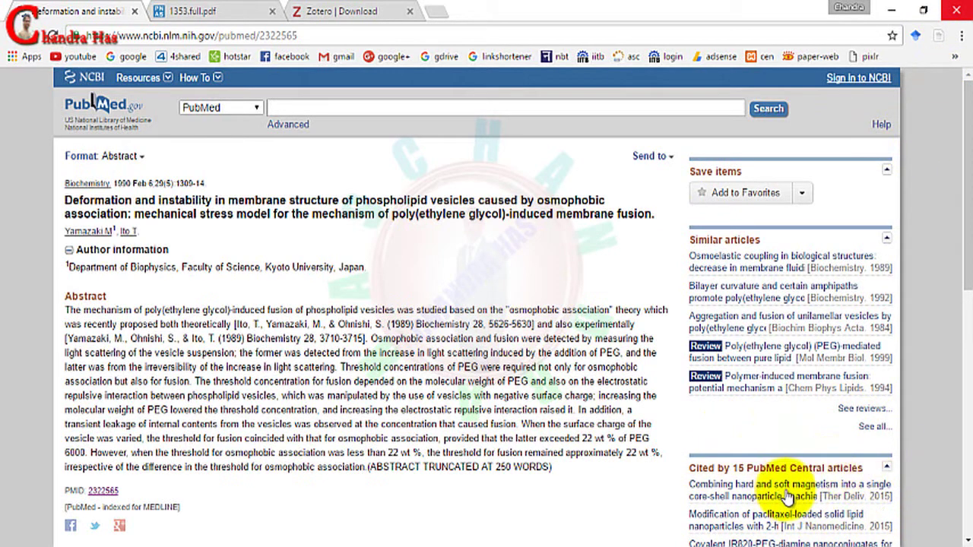
pyautogui.click(471, 544)
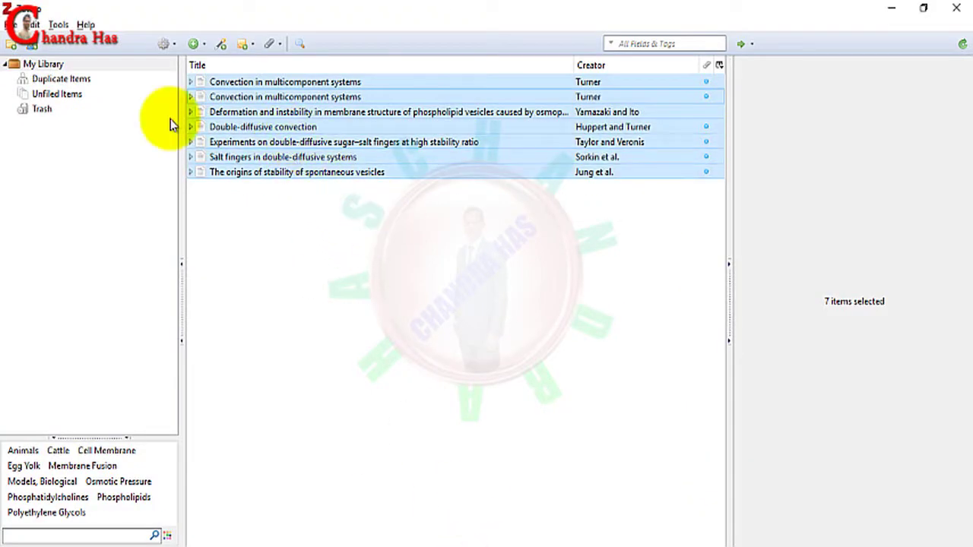
# Confirm BibTeX as Zotero's Export default output format, then return to TeXstudio's compiled main.tex
pyautogui.click(57, 24)
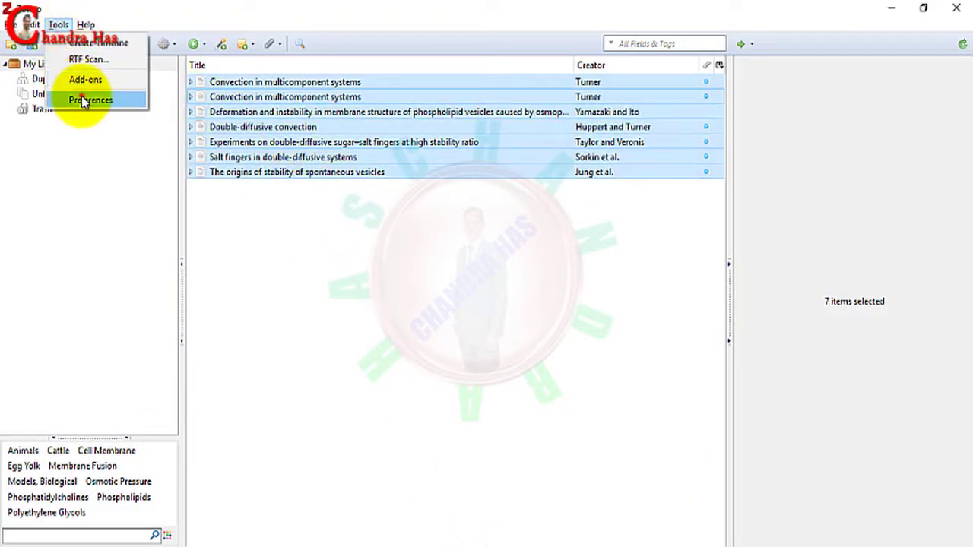
pyautogui.click(81, 95)
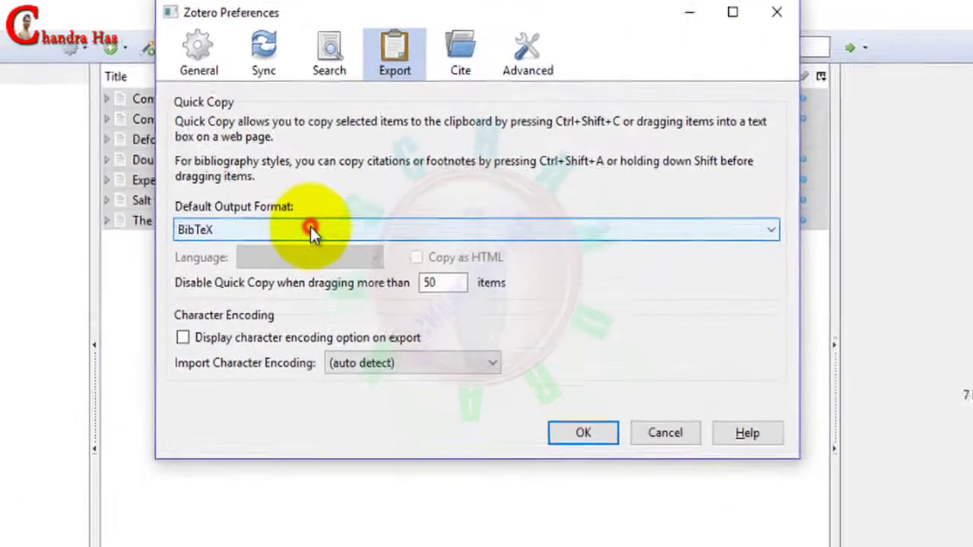
pyautogui.click(337, 183)
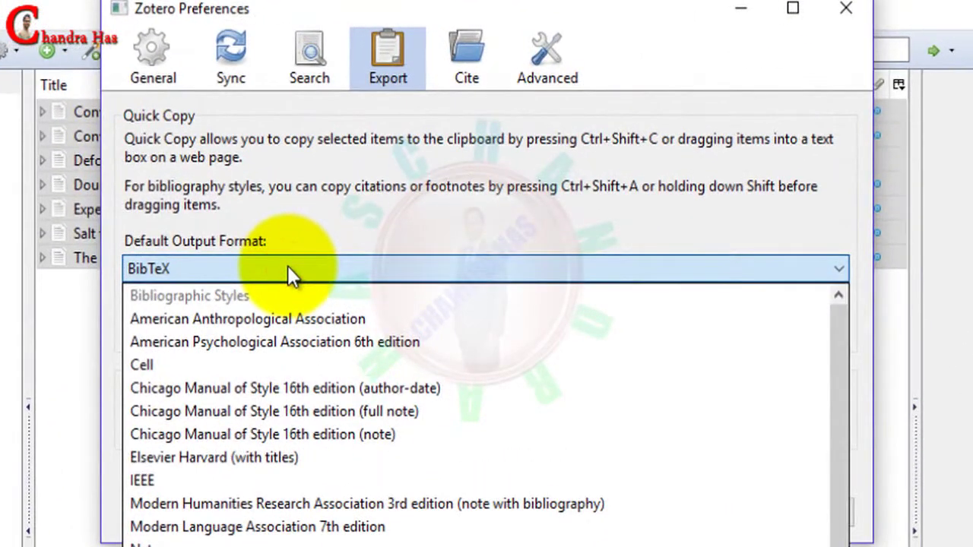
pyautogui.click(289, 270)
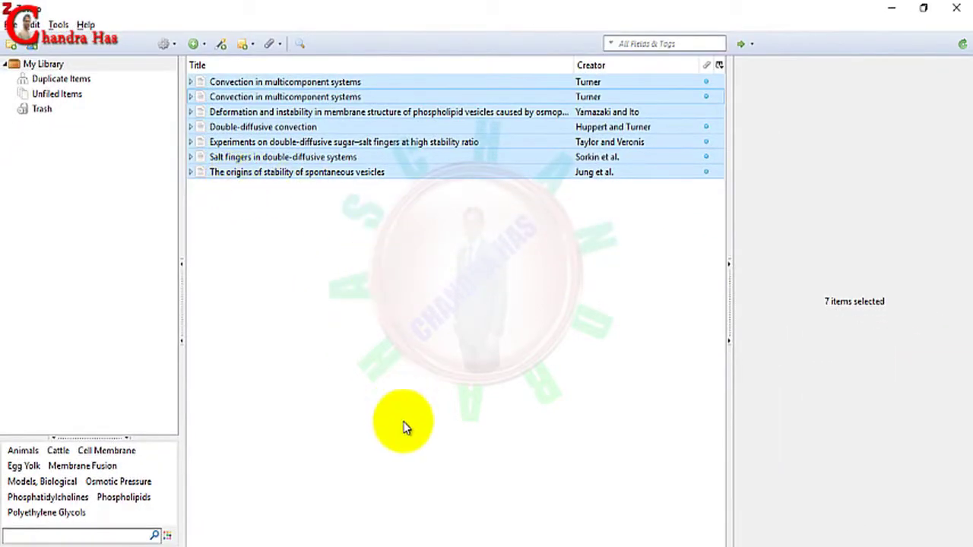
pyautogui.click(419, 541)
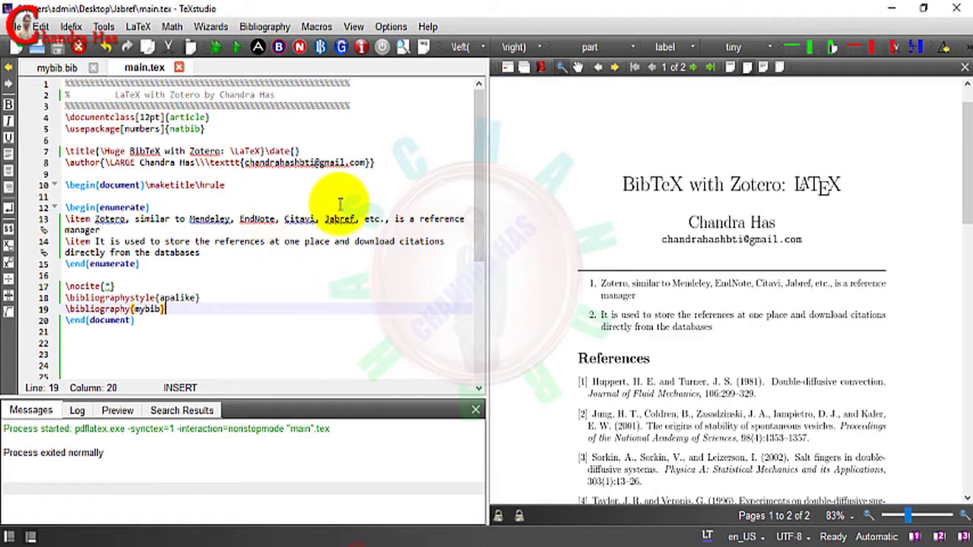